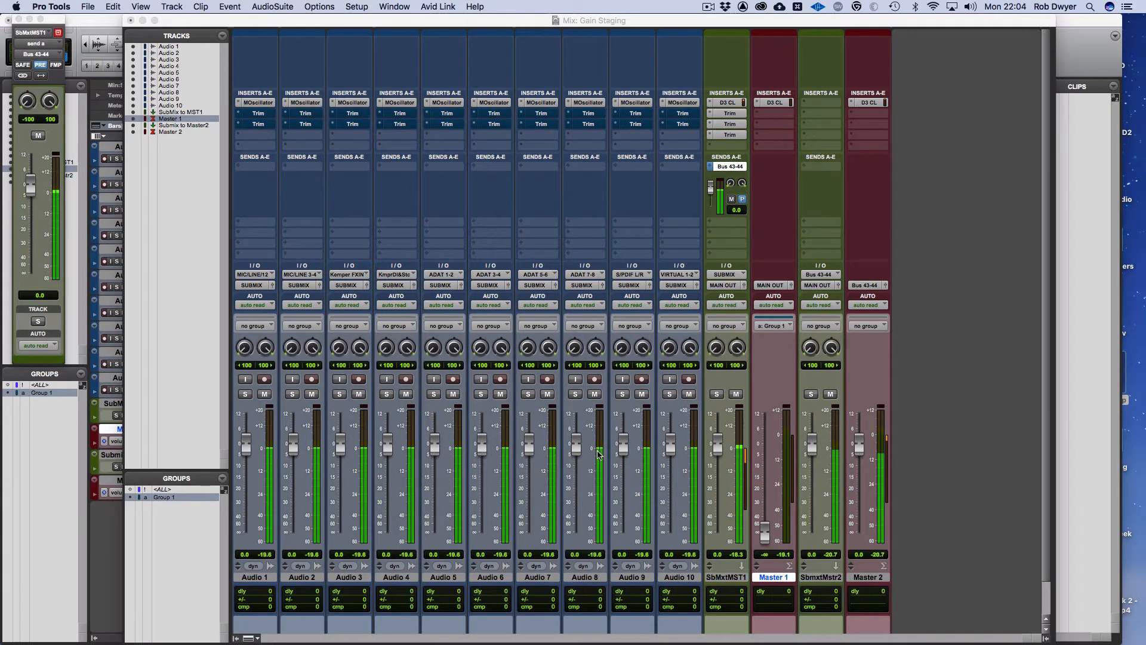
Check the meter type settings of the Audio 8 and Master 1 tracks
{"action": "left_click", "coordinate": [598, 453]}
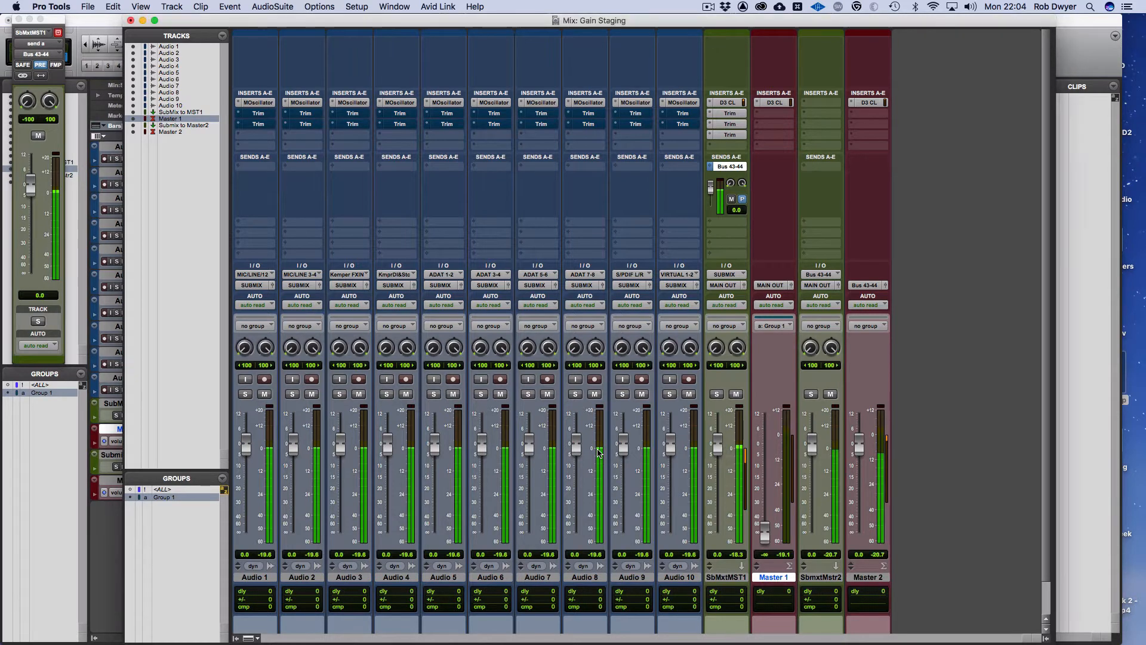
{"action": "right_click", "coordinate": [599, 452]}
{"action": "left_click", "coordinate": [599, 453]}
{"action": "right_click", "coordinate": [787, 461]}
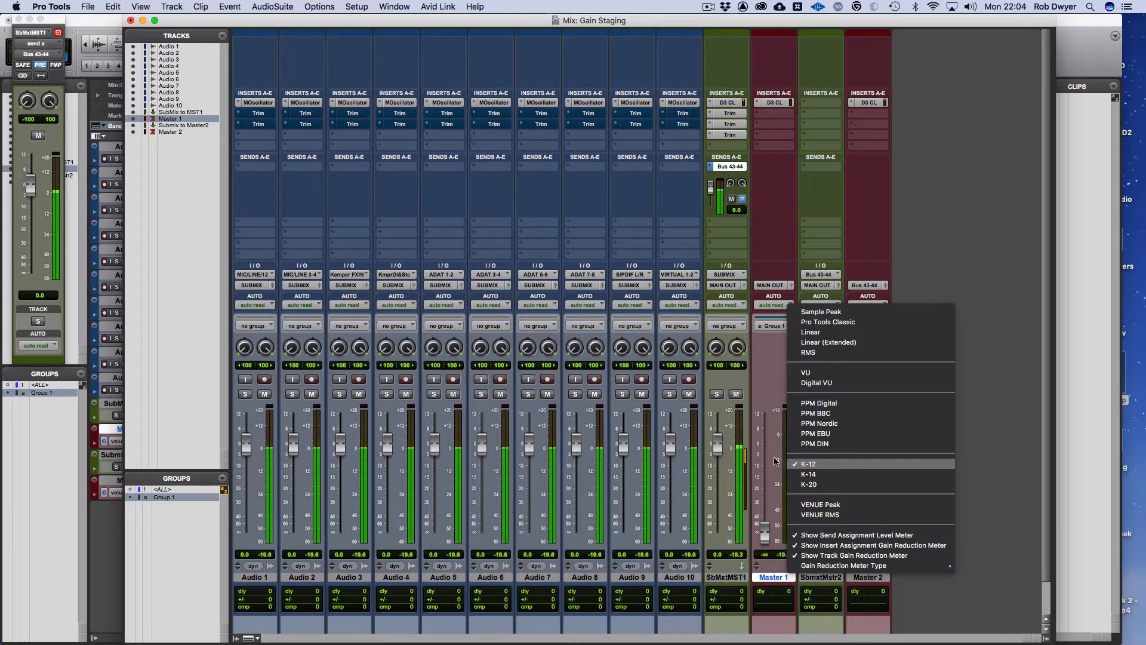
{"action": "left_click", "coordinate": [775, 459]}
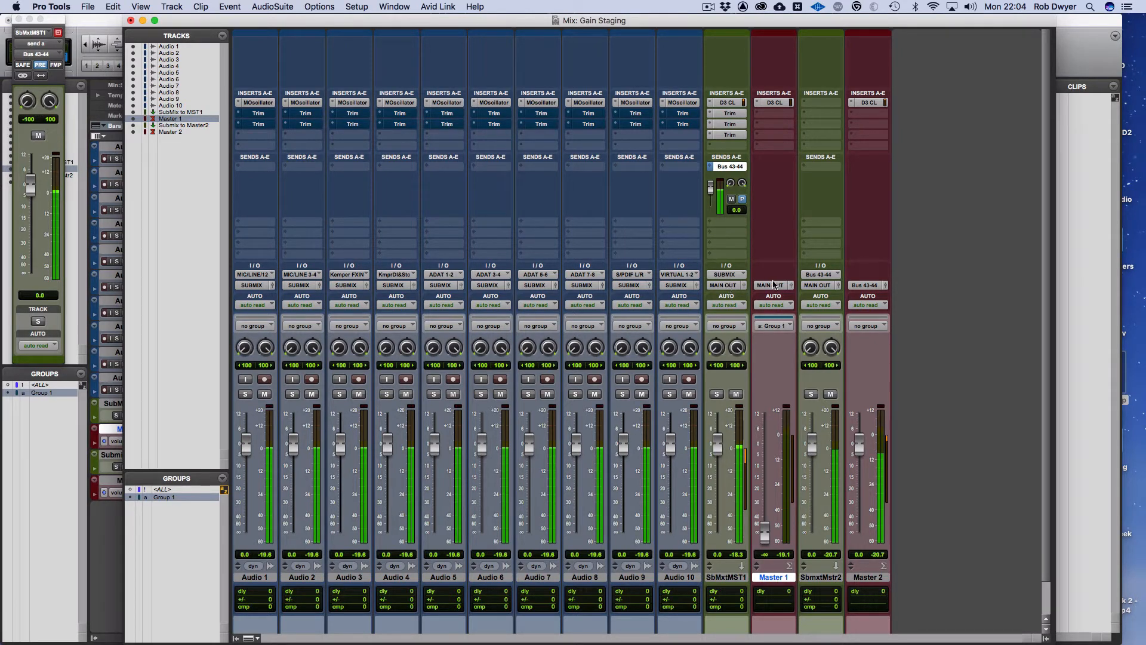
{"action": "mouse_move", "coordinate": [766, 525]}
{"action": "left_mouse_down"}
{"action": "mouse_move", "coordinate": [764, 507]}
{"action": "mouse_move", "coordinate": [765, 533]}
{"action": "left_mouse_up"}
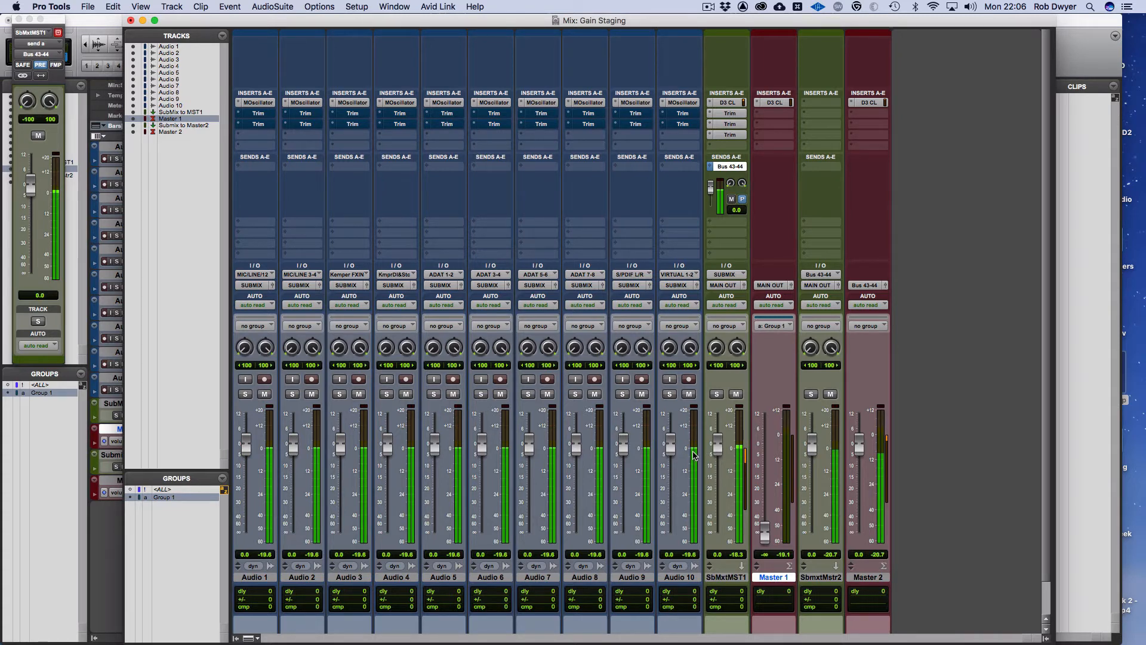
Take the insert B Trim plug-ins out of bypass on Audio 1 and on the group Audio 2 through Audio 10
{"action": "right_click", "coordinate": [253, 115]}
{"action": "left_click", "coordinate": [260, 117]}
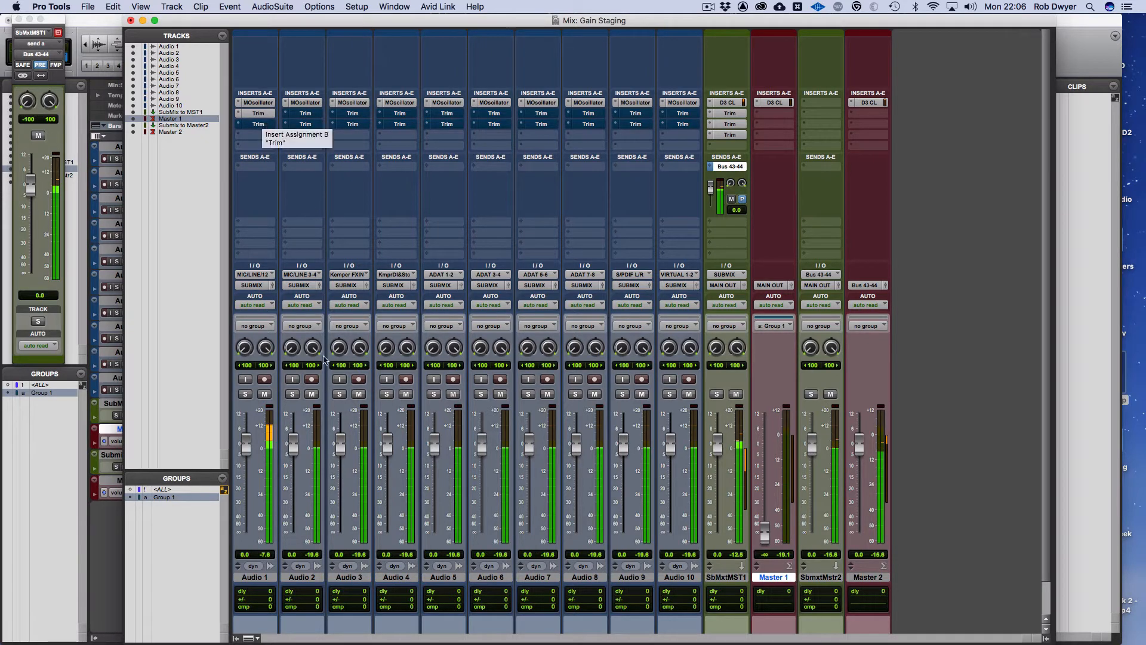
{"action": "left_click", "coordinate": [302, 577]}
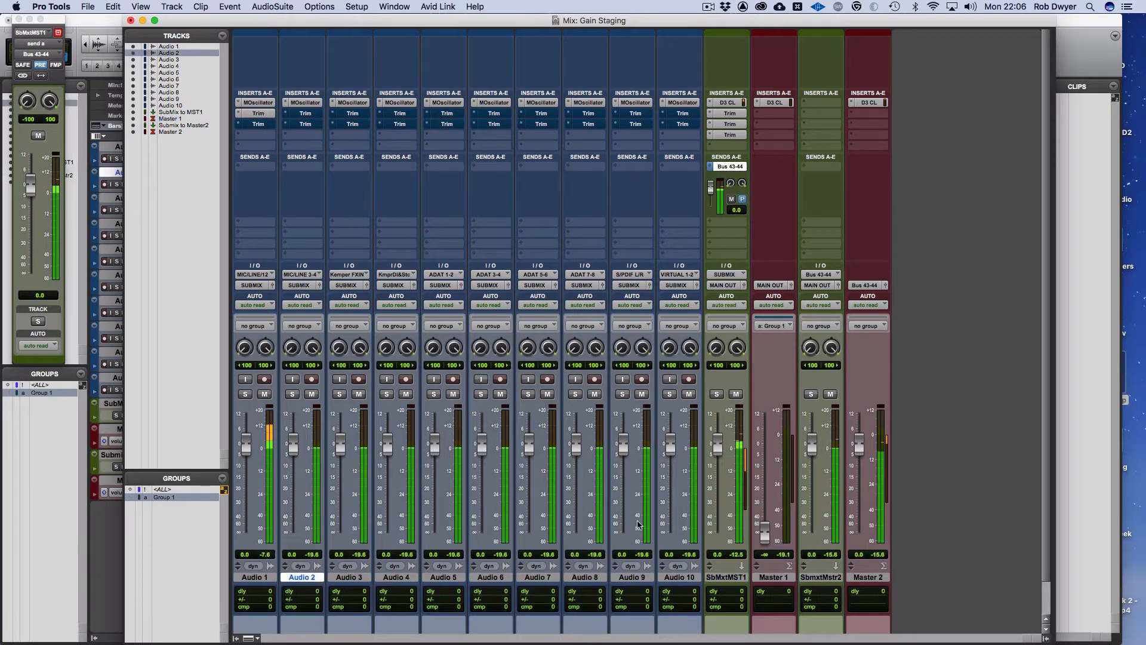
{"action": "left_click", "coordinate": [686, 577], "text": "shift"}
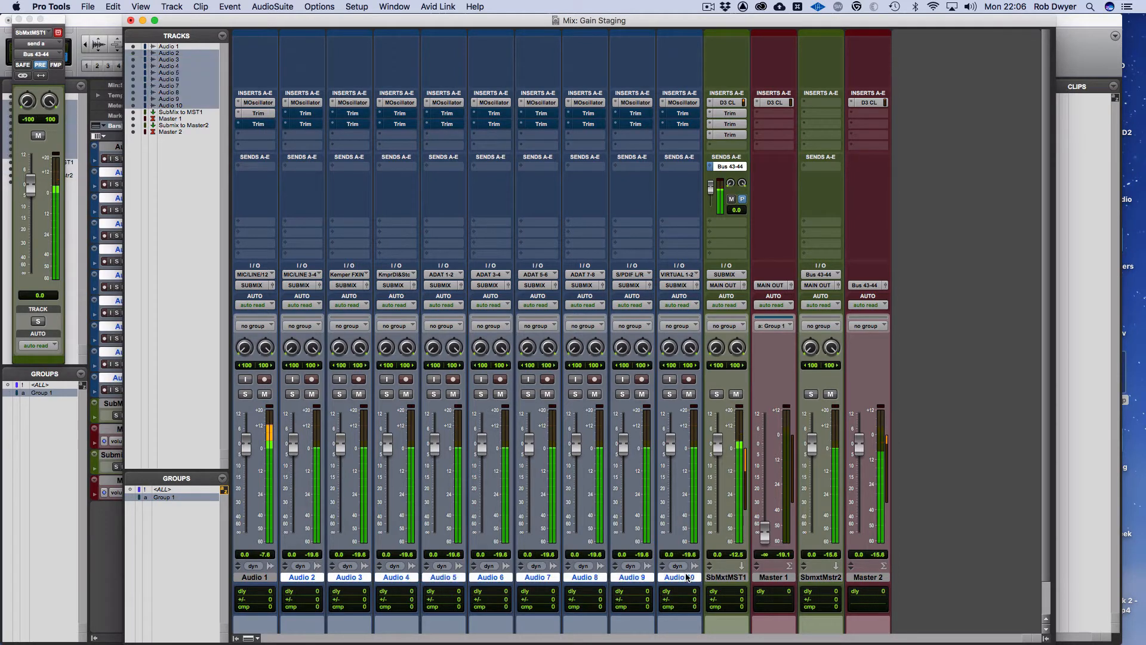
{"action": "right_click", "coordinate": [302, 114]}
{"action": "left_click", "coordinate": [302, 115]}
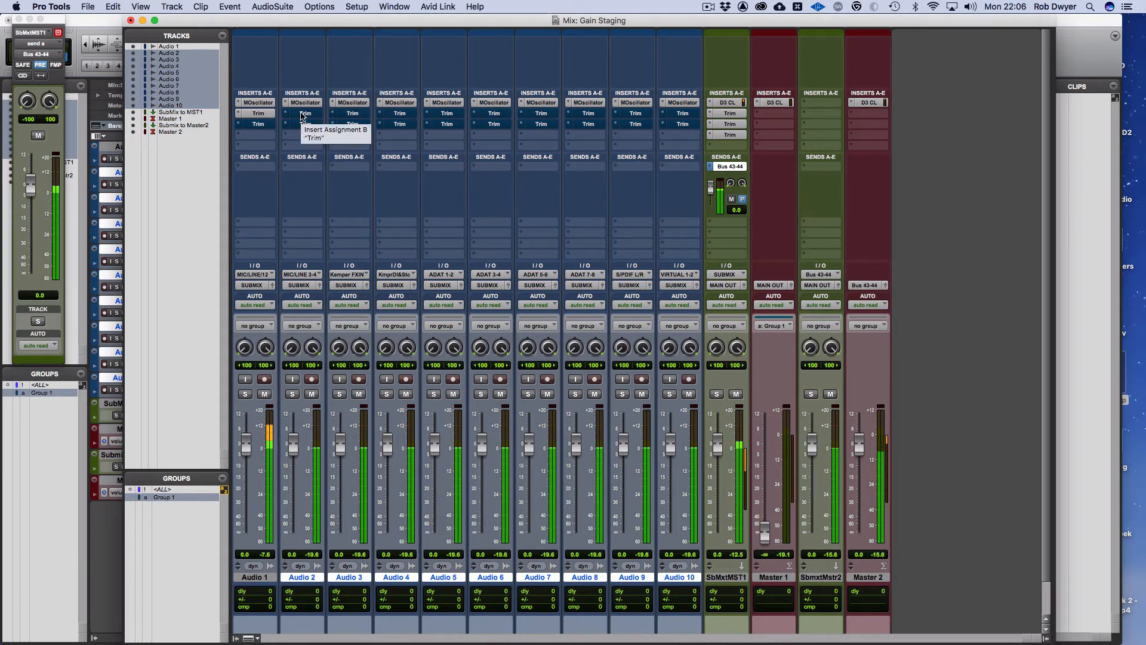
{"action": "right_click", "coordinate": [302, 116]}
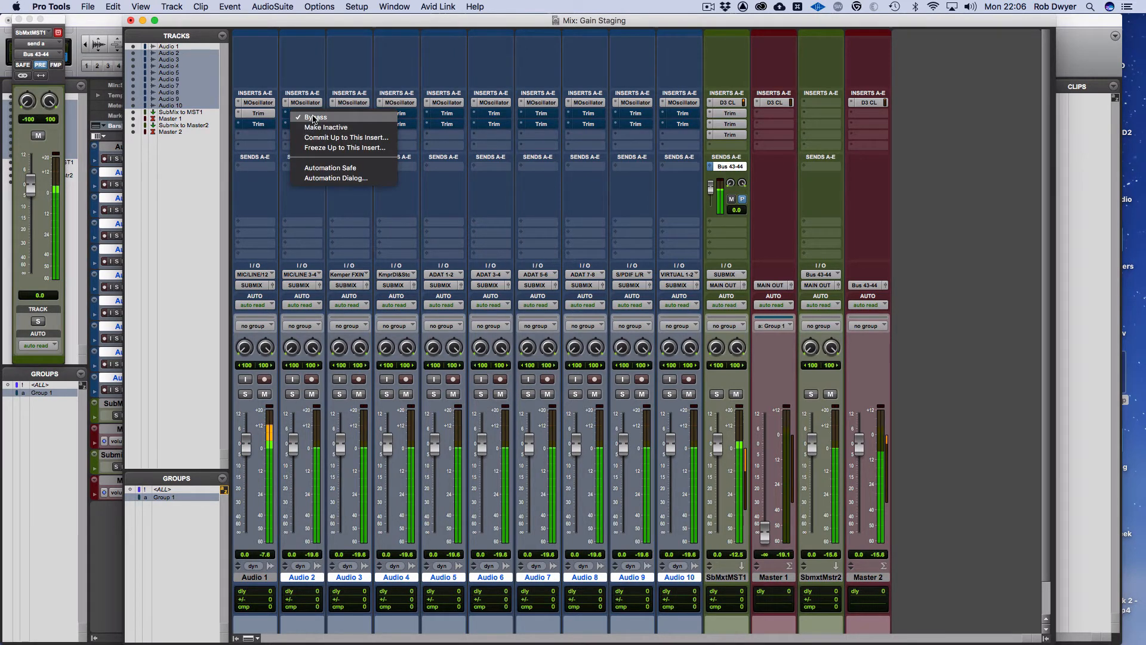
{"action": "left_click", "coordinate": [311, 117]}
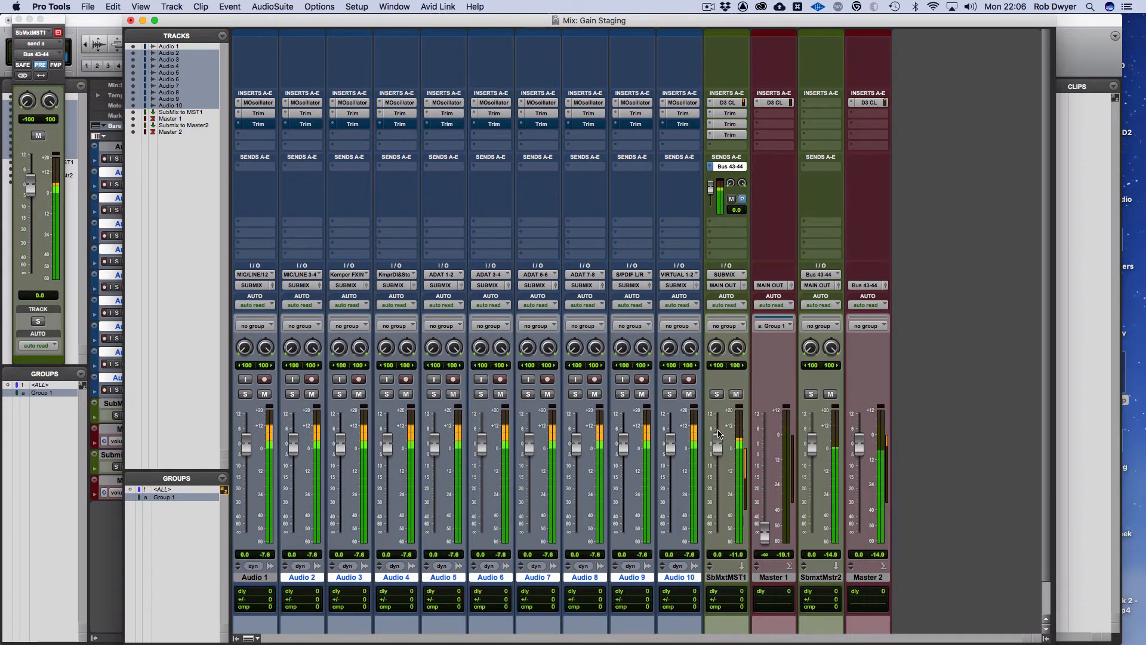
Bypass the compressor on SbMxtMST1 and take the insert C Trim plug-ins on Audio 1 through Audio 10 out of bypass
{"action": "right_click", "coordinate": [728, 104]}
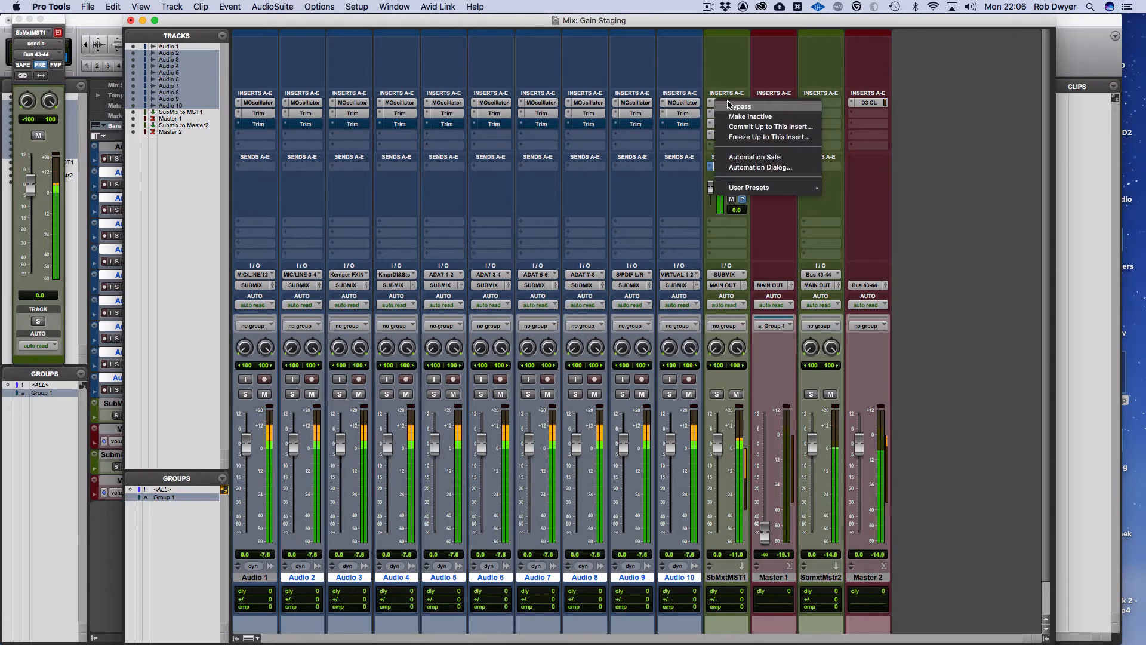
{"action": "left_click", "coordinate": [728, 106]}
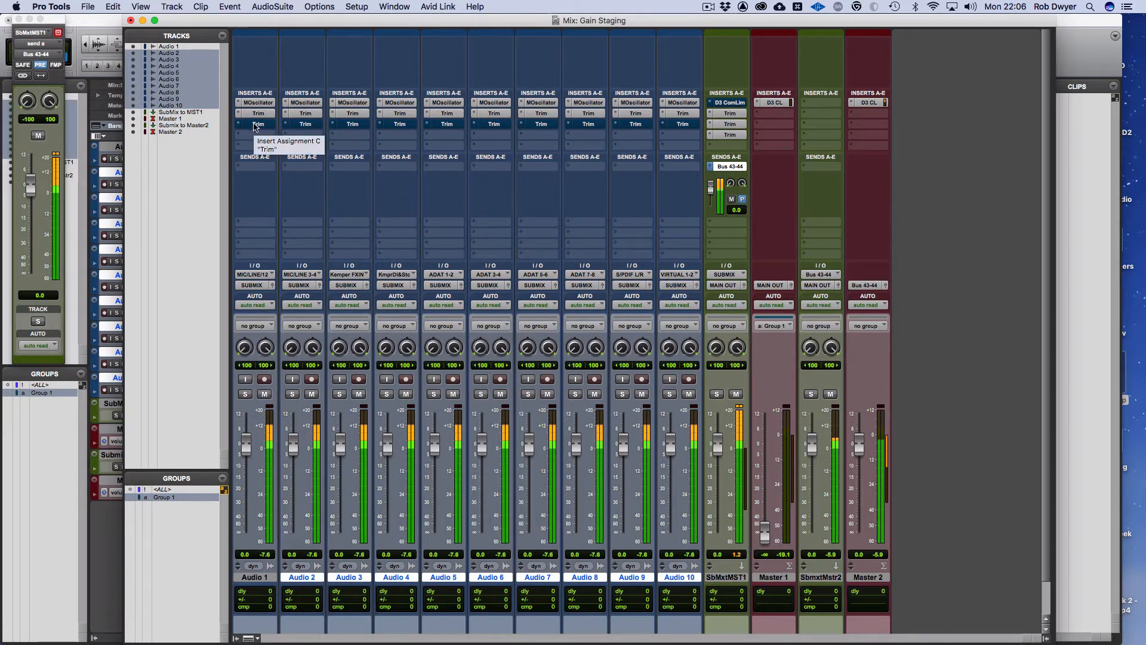
{"action": "right_click", "coordinate": [254, 124]}
{"action": "left_click", "coordinate": [254, 126]}
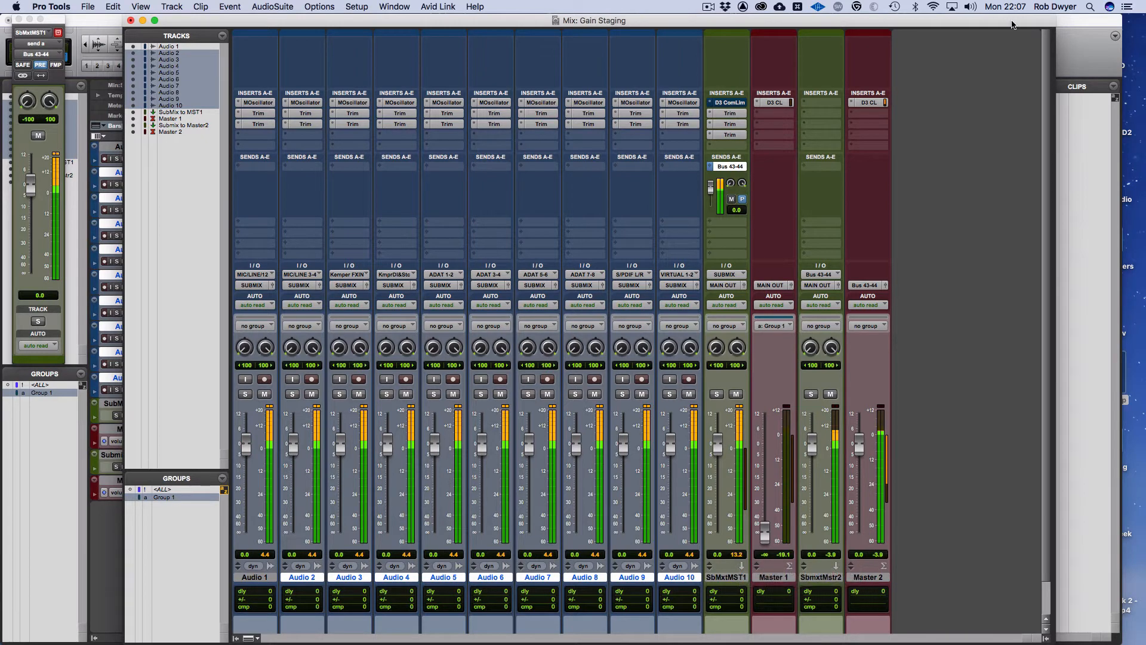
Bypass the Dyn3 Compressor/Limiter on Master 2 and clear that track's peak level readout
{"action": "right_click", "coordinate": [871, 104]}
{"action": "left_click", "coordinate": [875, 106]}
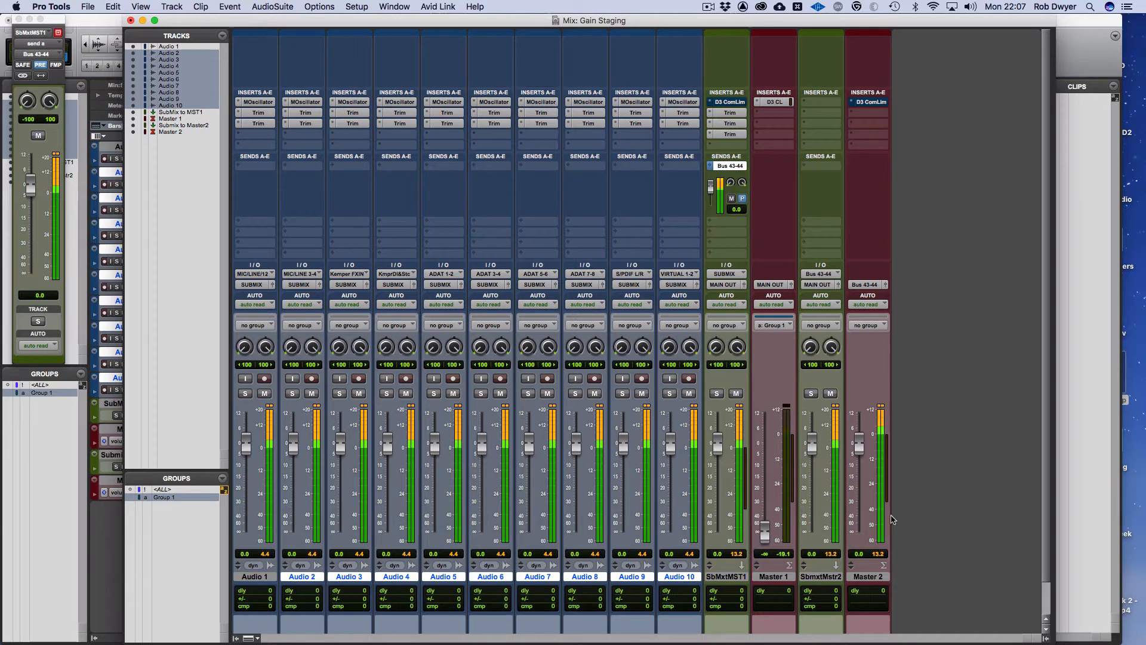
{"action": "left_click", "coordinate": [875, 554]}
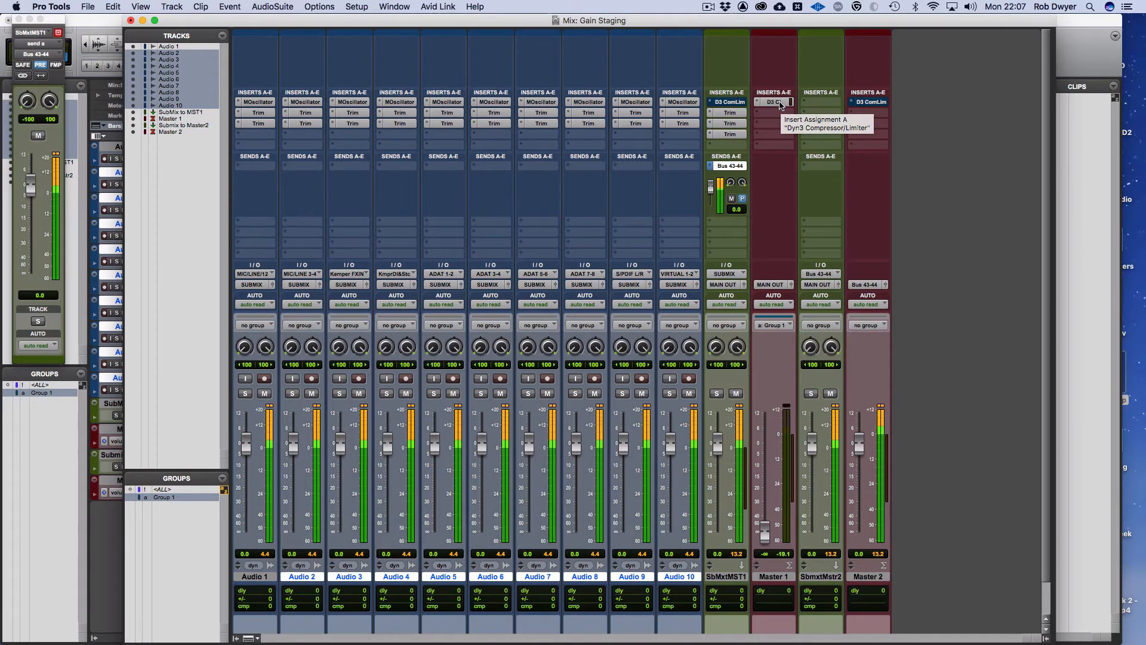
Set the insert B Trim gain on SbMxtMST1 to -32.7 dB and audition with the Master 1 fader briefly raised to about -5.4 dB
{"action": "left_click", "coordinate": [732, 113]}
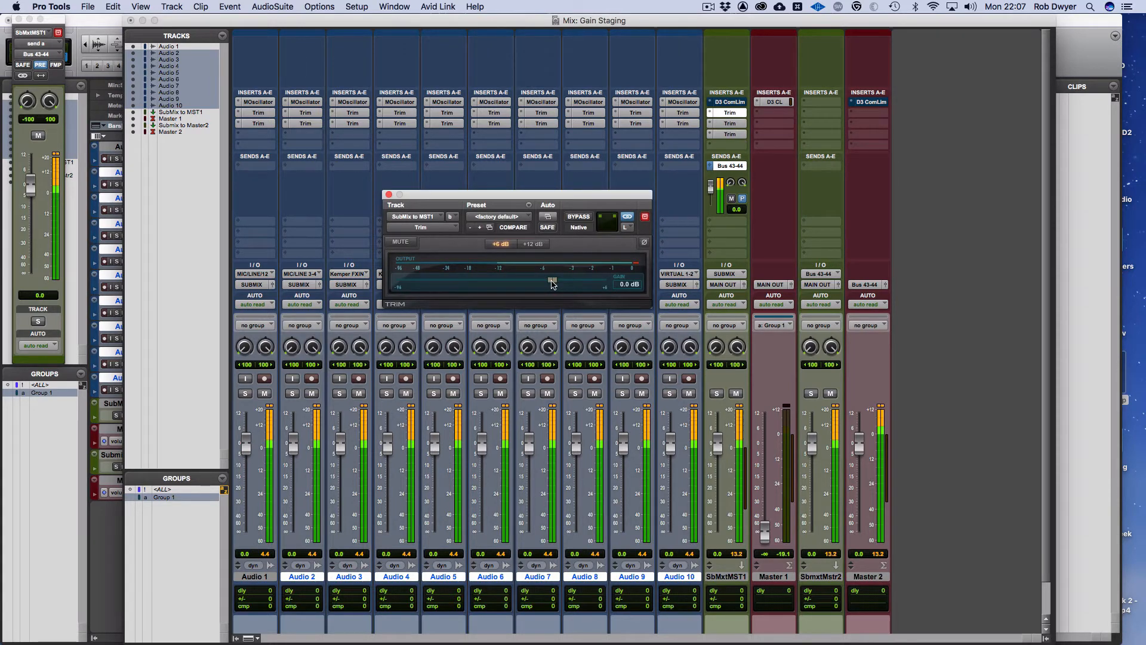
{"action": "left_click_drag", "start_coordinate": [552, 284], "coordinate": [438, 284]}
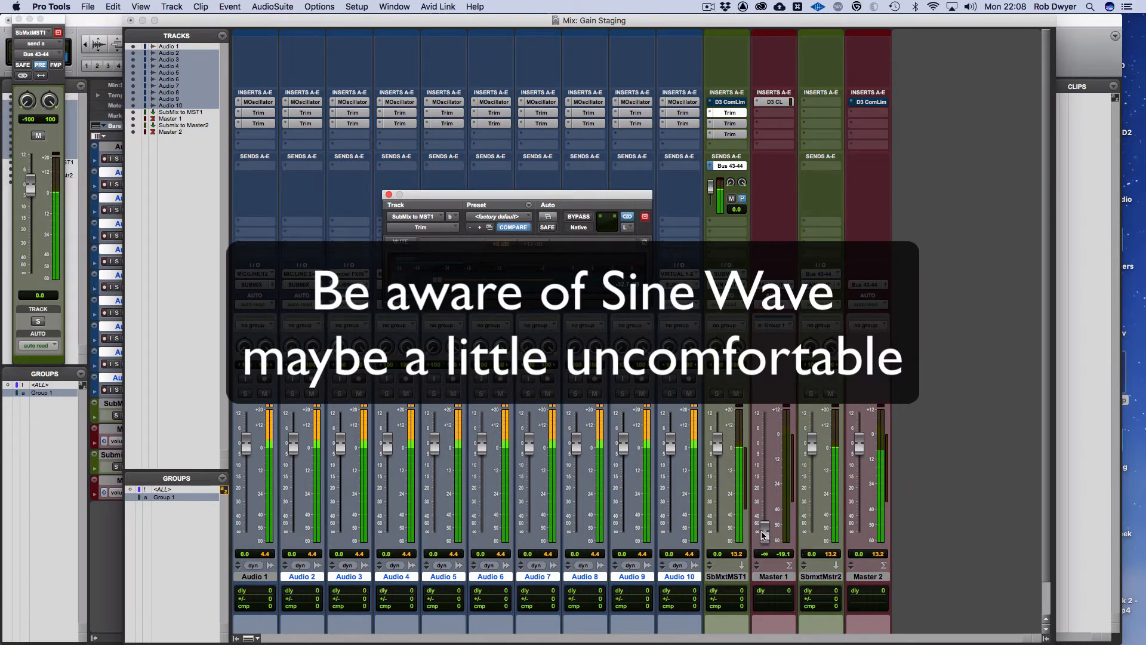
{"action": "left_click_drag", "start_coordinate": [769, 536], "coordinate": [773, 459]}
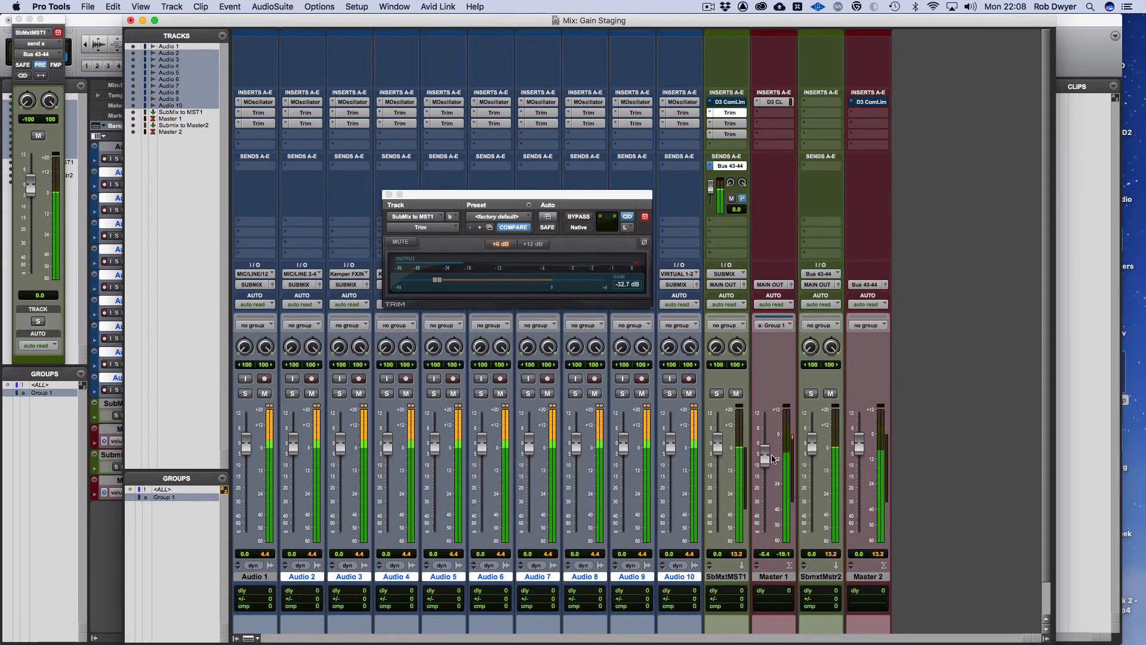
{"action": "left_click_drag", "start_coordinate": [764, 457], "coordinate": [755, 607]}
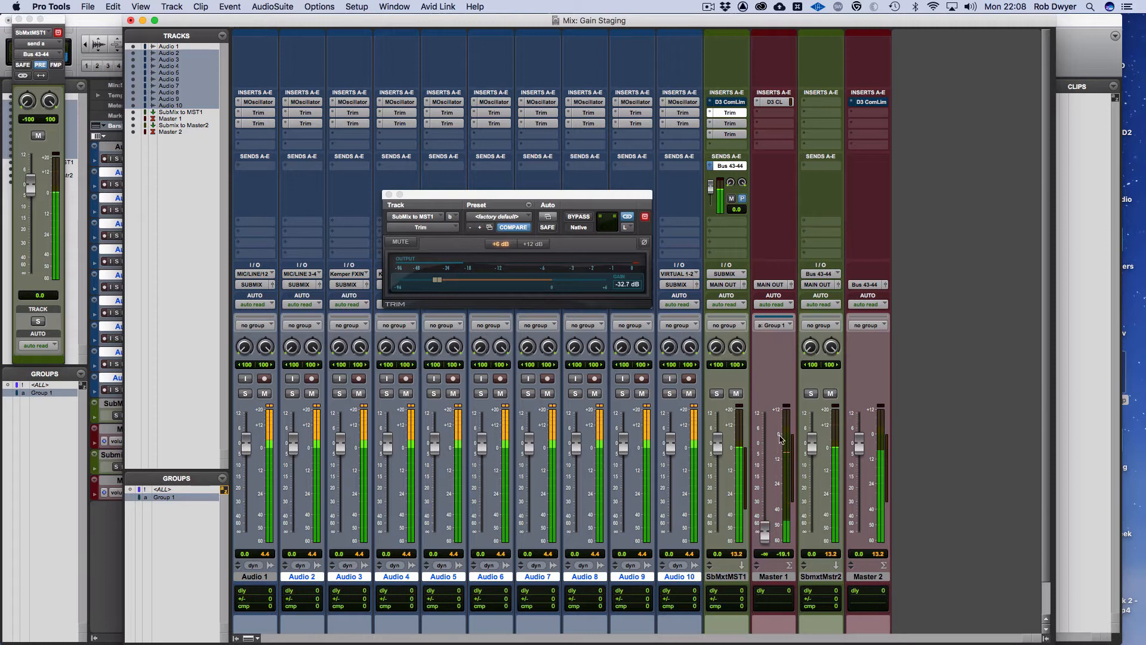
{"action": "left_click", "coordinate": [634, 266]}
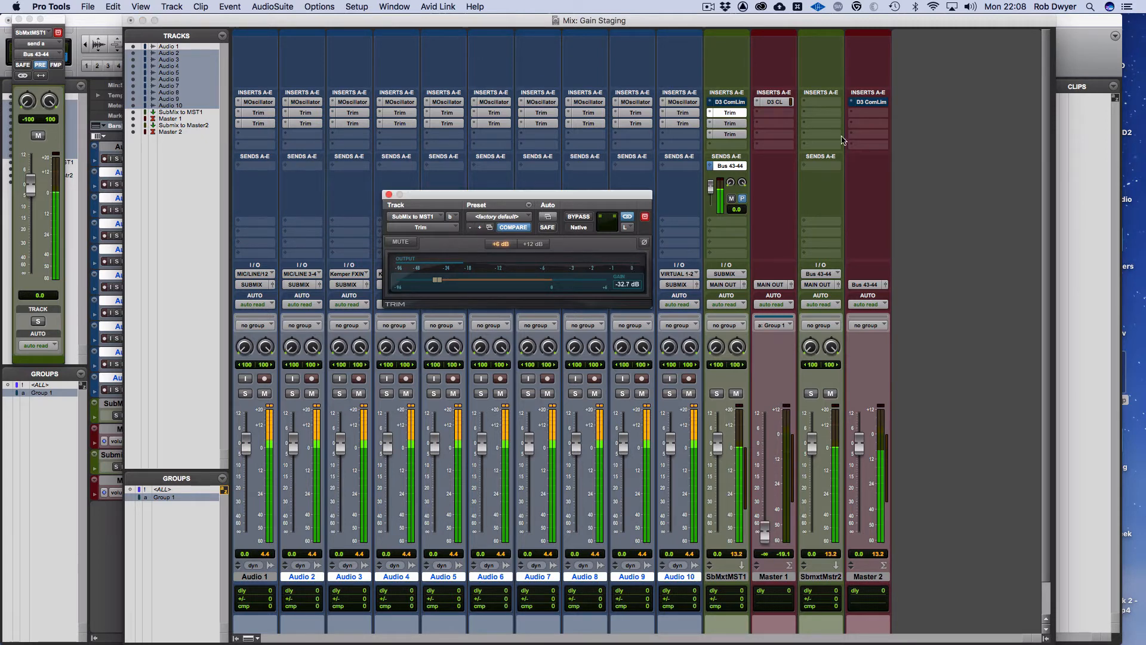
Bypass the compressor on Master 1 and audition by briefly raising its fader, returning it to minimum
{"action": "right_click", "coordinate": [780, 106]}
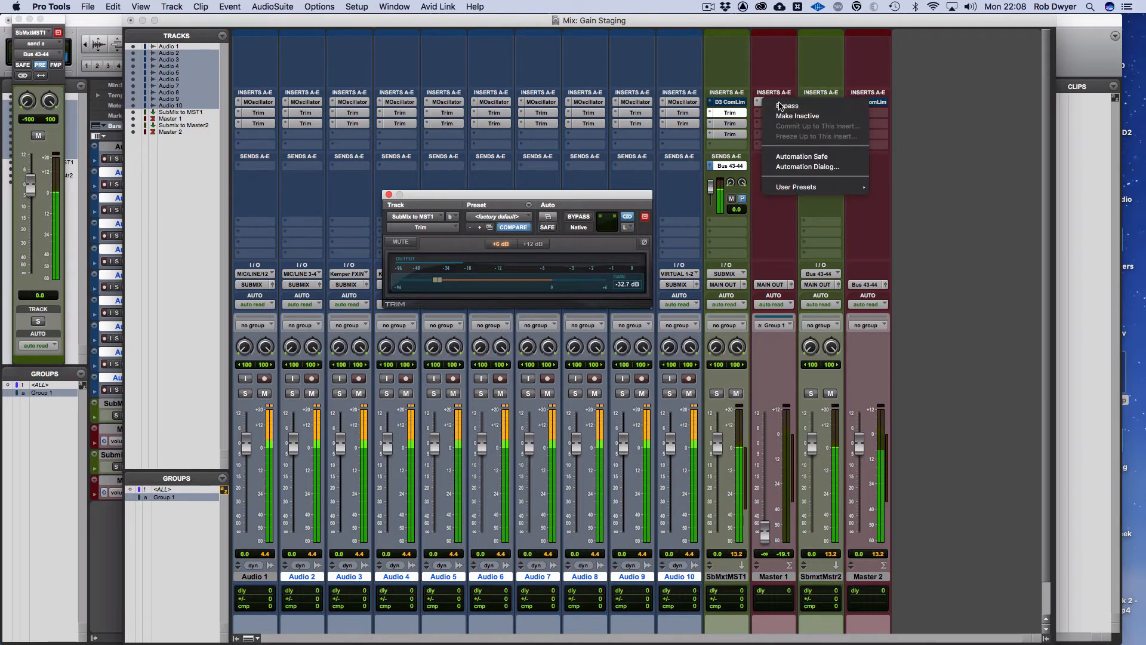
{"action": "left_click", "coordinate": [794, 115]}
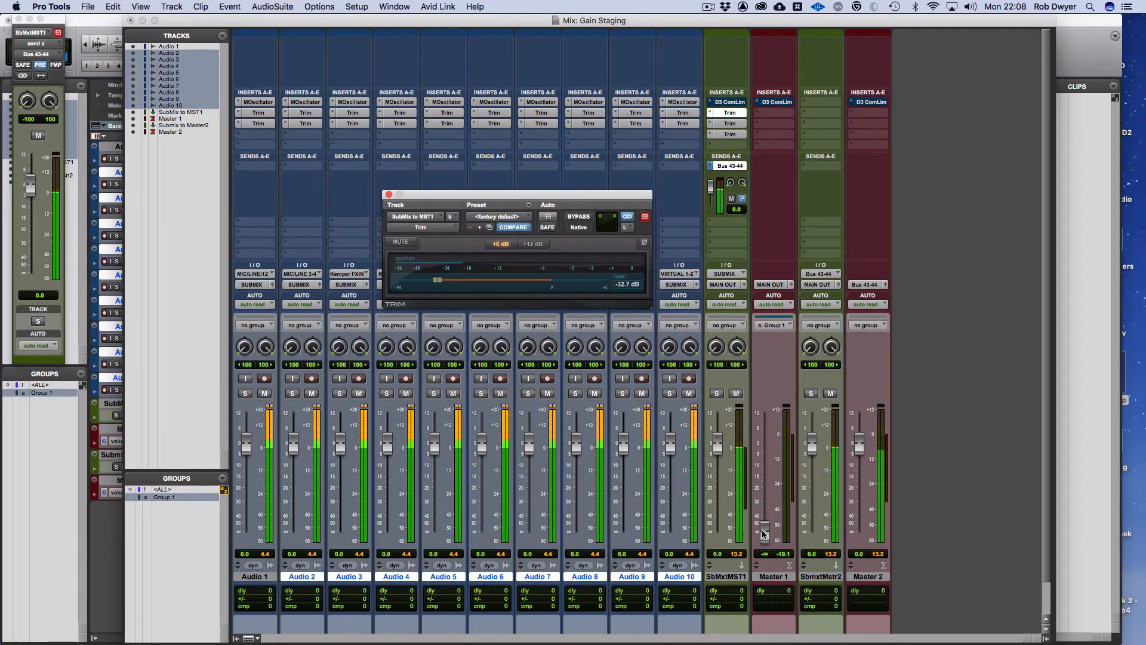
{"action": "left_click_drag", "start_coordinate": [766, 531], "coordinate": [707, 644]}
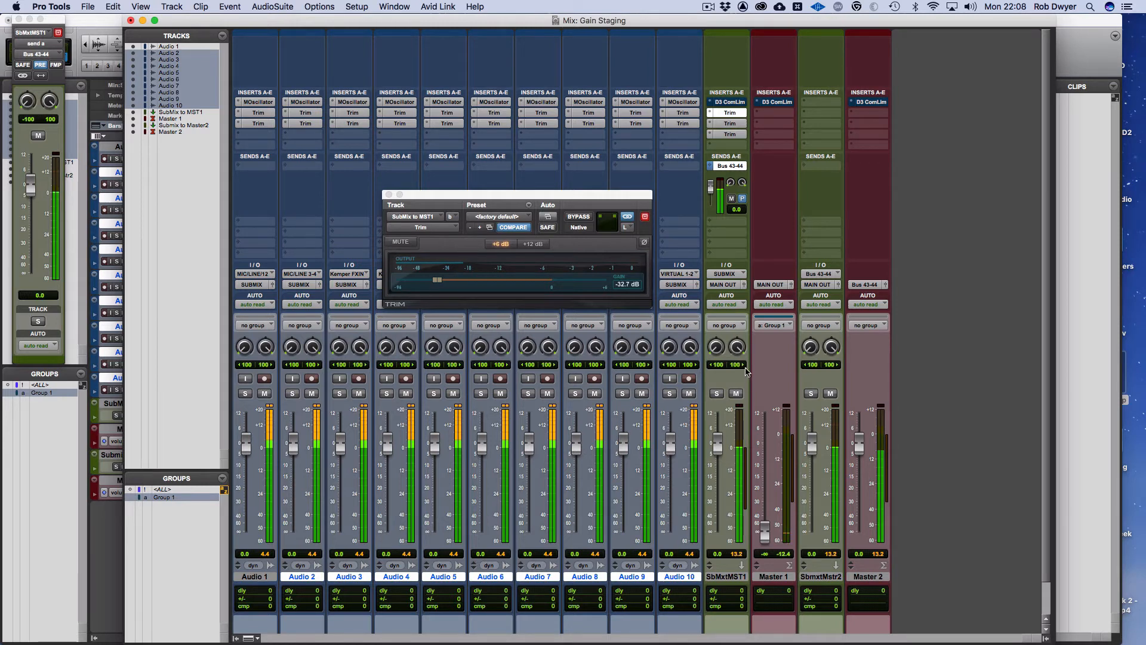
Take the SbMxtMST1 compressor out of bypass and set its threshold to -4.2 dB
{"action": "right_click", "coordinate": [728, 104]}
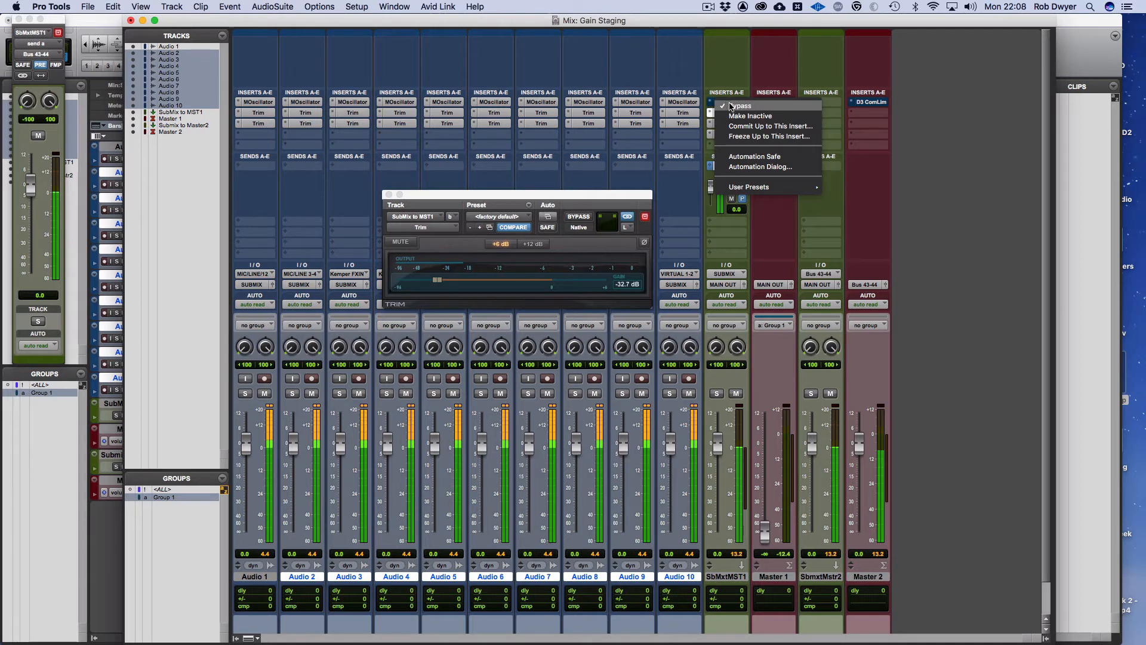
{"action": "left_click", "coordinate": [731, 106]}
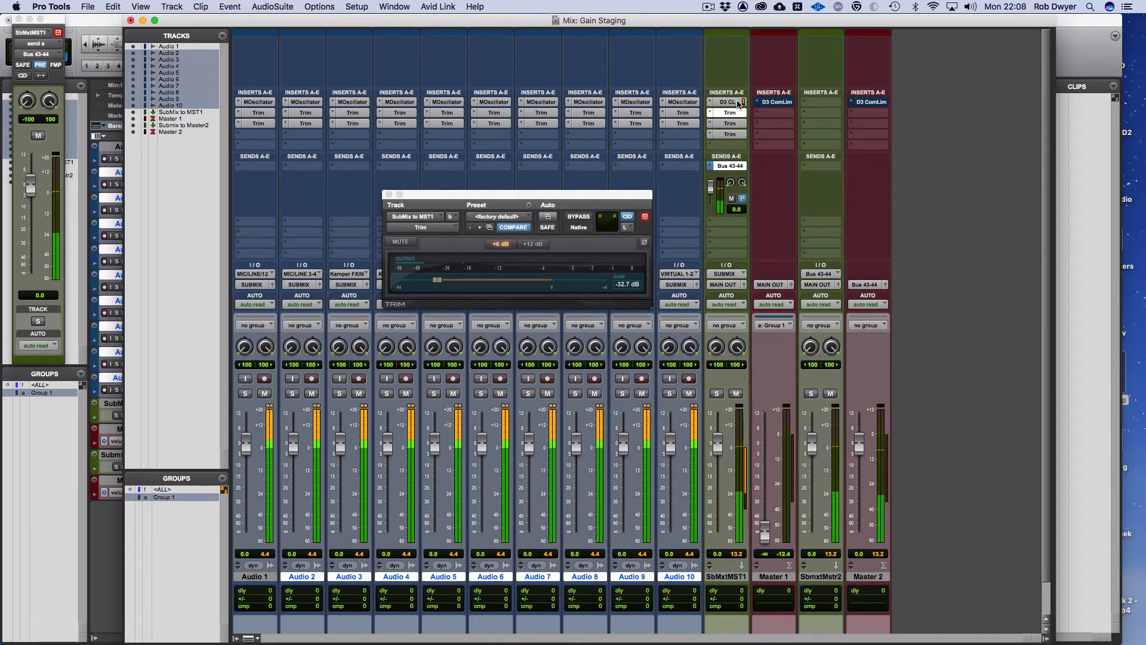
{"action": "left_click", "coordinate": [734, 105]}
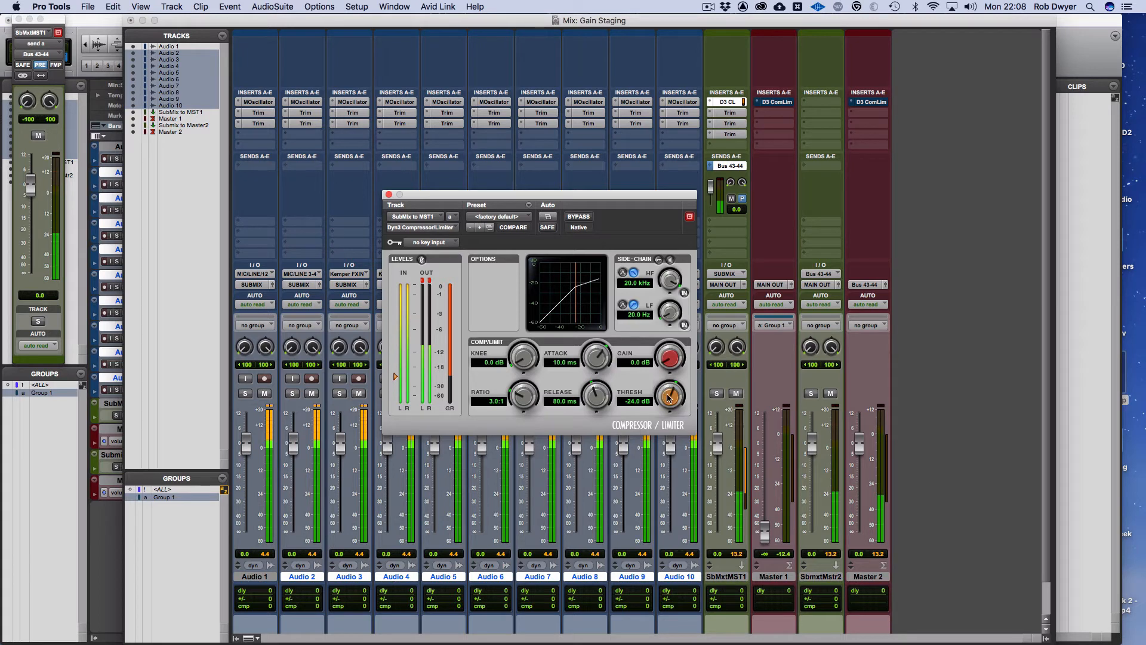
{"action": "left_click_drag", "start_coordinate": [669, 399], "coordinate": [668, 351]}
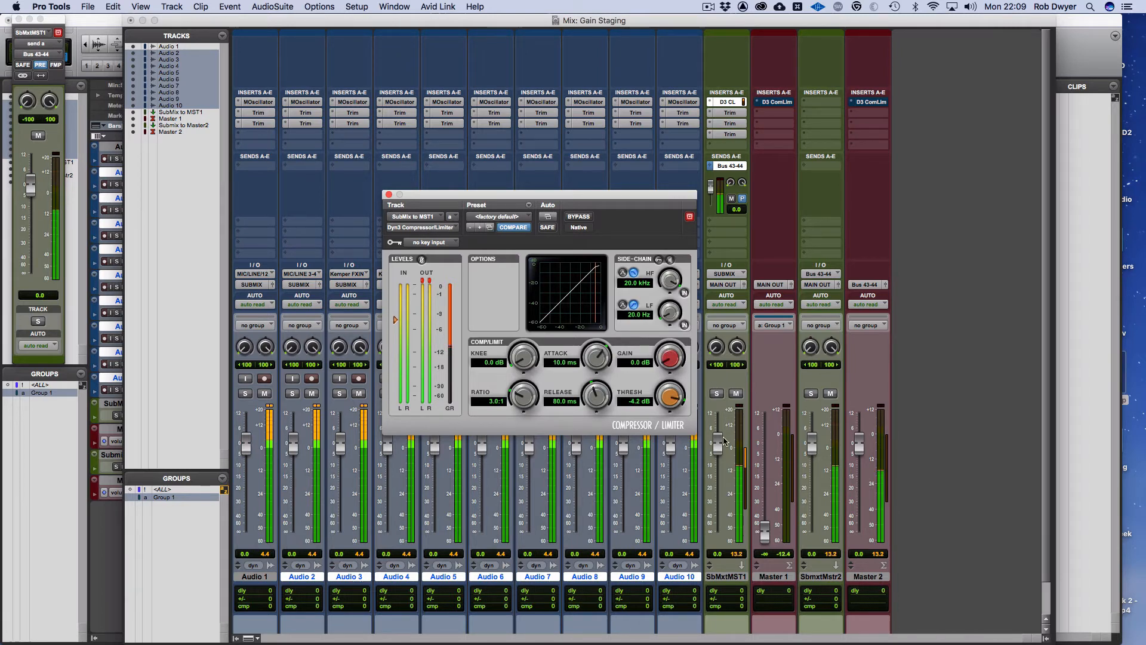
Set the insert B Trim gain on SbMxtMST1 to -22.9 dB and audition briefly with the Master 1 fader
{"action": "left_click", "coordinate": [730, 113]}
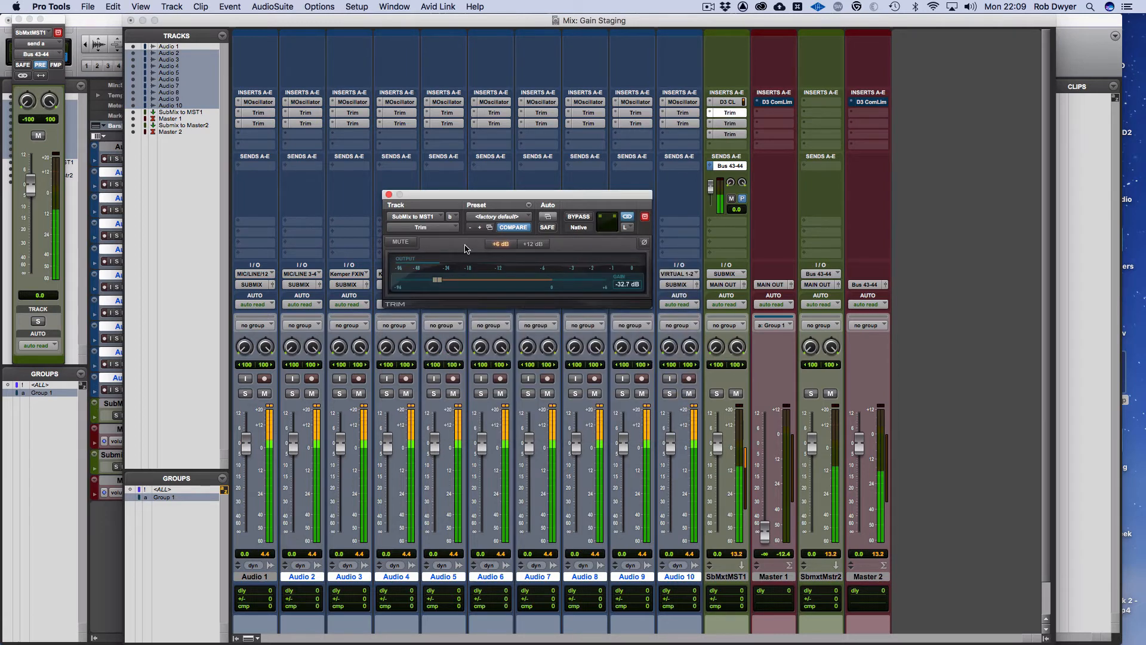
{"action": "left_click_drag", "start_coordinate": [444, 282], "coordinate": [452, 283]}
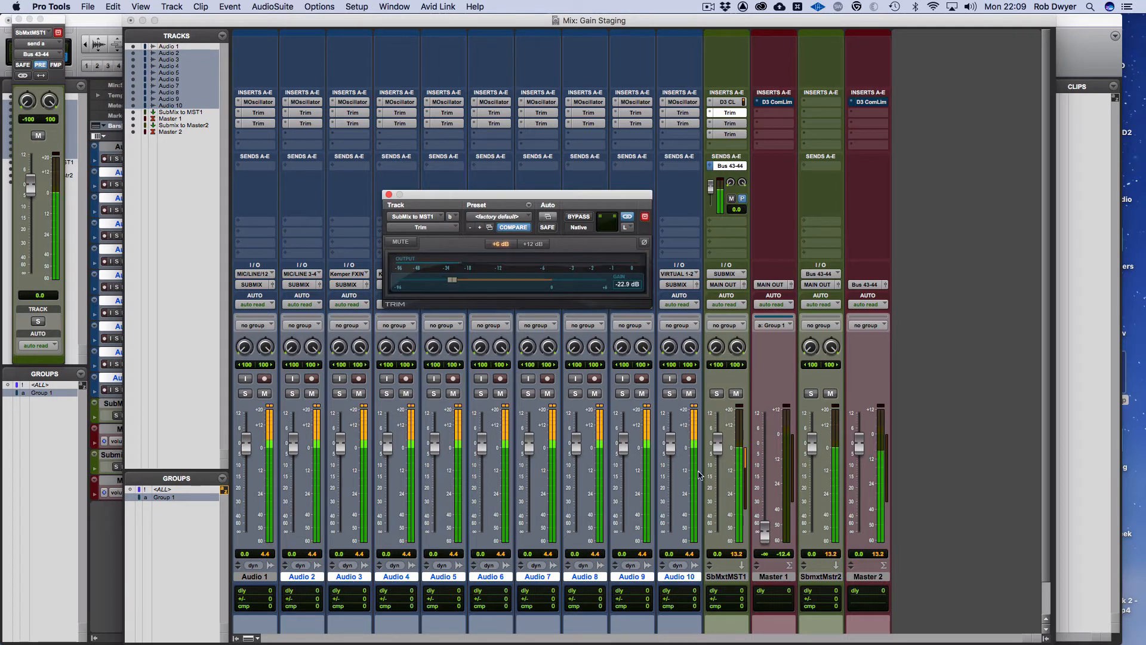
{"action": "mouse_move", "coordinate": [765, 523]}
{"action": "left_mouse_down"}
{"action": "mouse_move", "coordinate": [772, 463]}
{"action": "mouse_move", "coordinate": [758, 536]}
{"action": "left_mouse_up"}
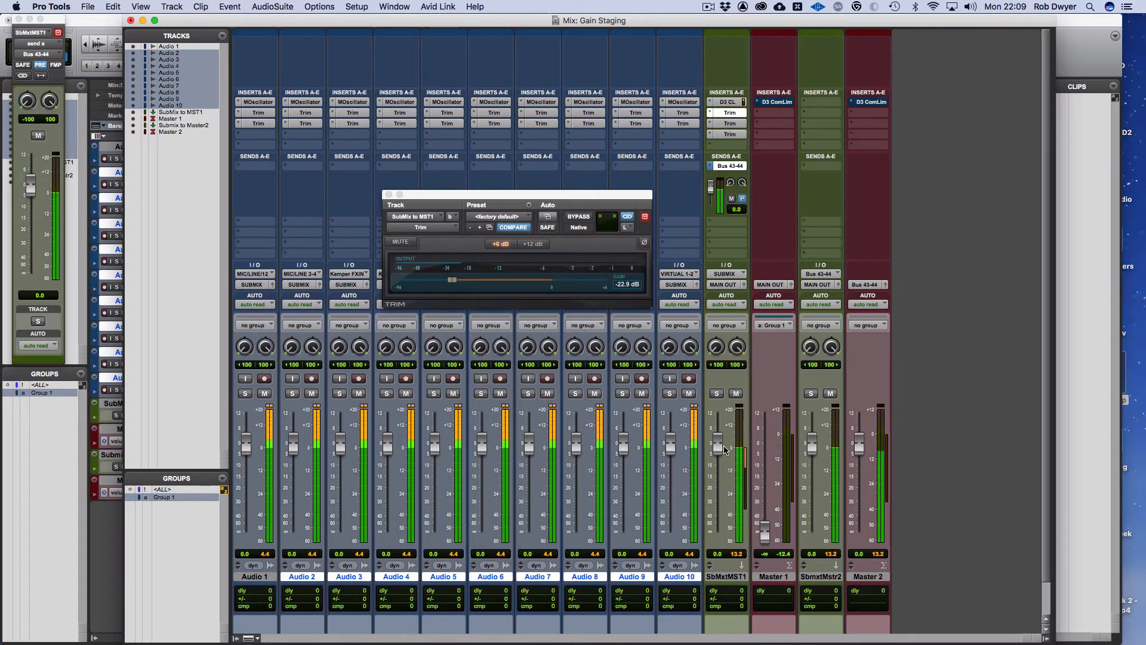
Try small moves of the SbMxtMST1 channel fader and its Bus 43-44 send fader, resetting the channel fader to 0.0 dB
{"action": "left_click_drag", "start_coordinate": [724, 451], "coordinate": [721, 454]}
{"action": "left_click", "coordinate": [721, 453], "text": "alt"}
{"action": "left_click_drag", "start_coordinate": [711, 187], "coordinate": [715, 192]}
{"action": "mouse_move", "coordinate": [719, 442]}
{"action": "left_mouse_down"}
{"action": "mouse_move", "coordinate": [720, 428]}
{"action": "mouse_move", "coordinate": [722, 445]}
{"action": "left_mouse_up"}
{"action": "left_click", "coordinate": [720, 446], "text": "alt"}
Set the insert B Trim gain on SbMxtMST1 to -5.6 dB and lower the track's Bus 43-44 send level
{"action": "left_click_drag", "start_coordinate": [454, 280], "coordinate": [524, 273]}
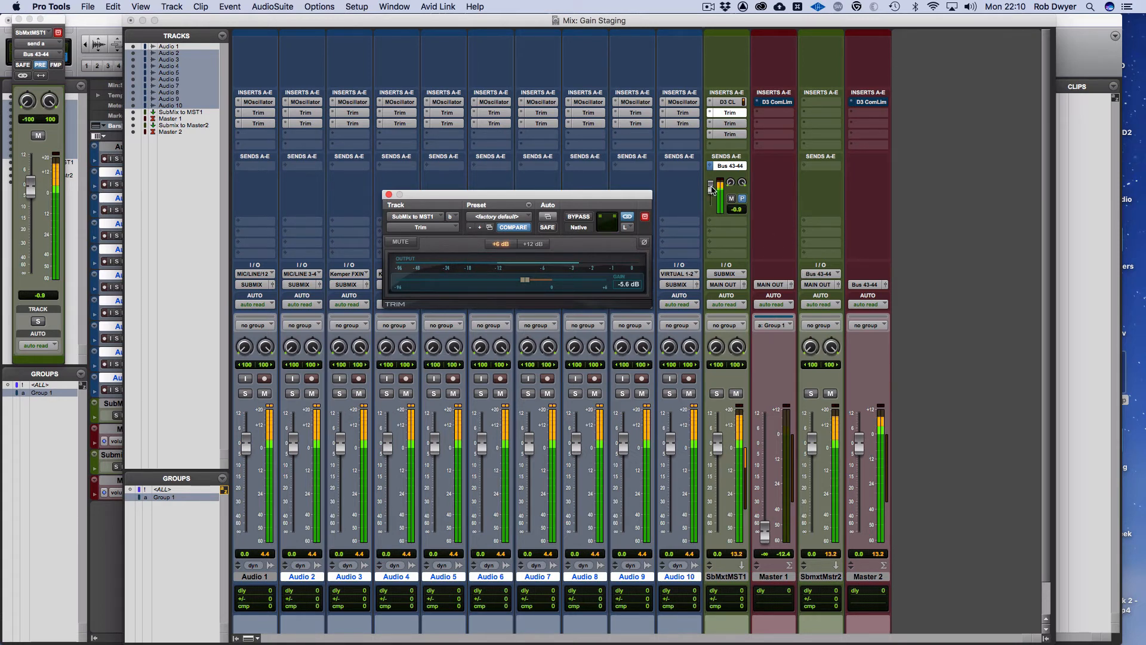
{"action": "left_click_drag", "start_coordinate": [712, 189], "coordinate": [714, 192]}
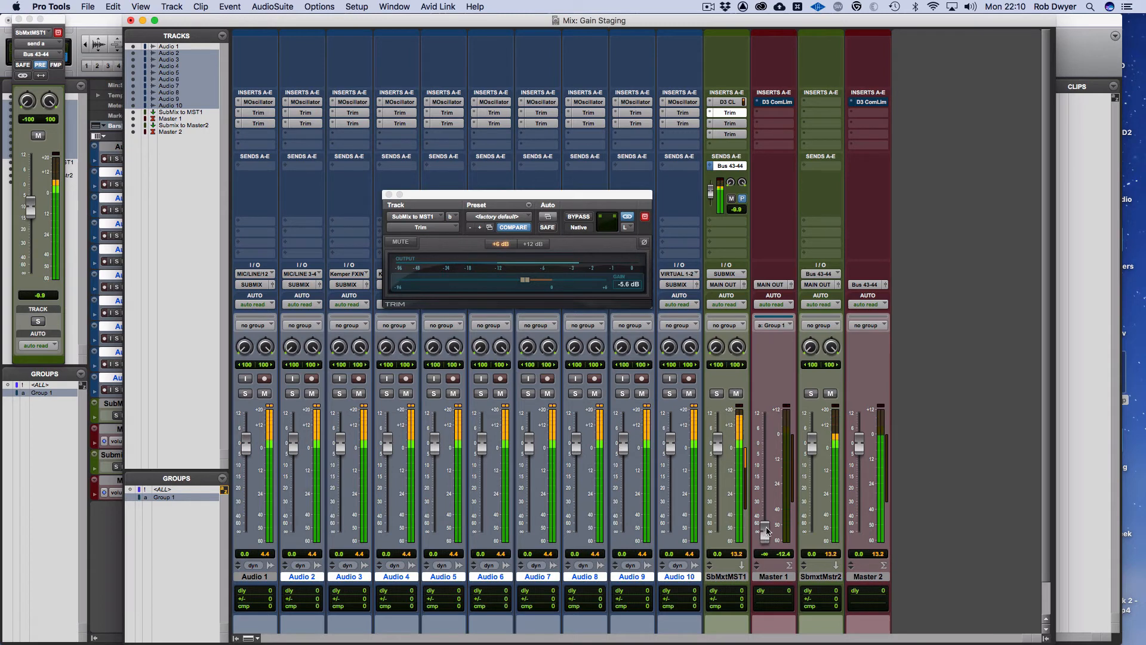
{"action": "left_click_drag", "start_coordinate": [765, 530], "coordinate": [738, 643]}
Take the compressors on Master 1 and Master 2 out of bypass and close the compressor window
{"action": "left_click", "coordinate": [780, 102], "text": "super"}
{"action": "left_click", "coordinate": [779, 103]}
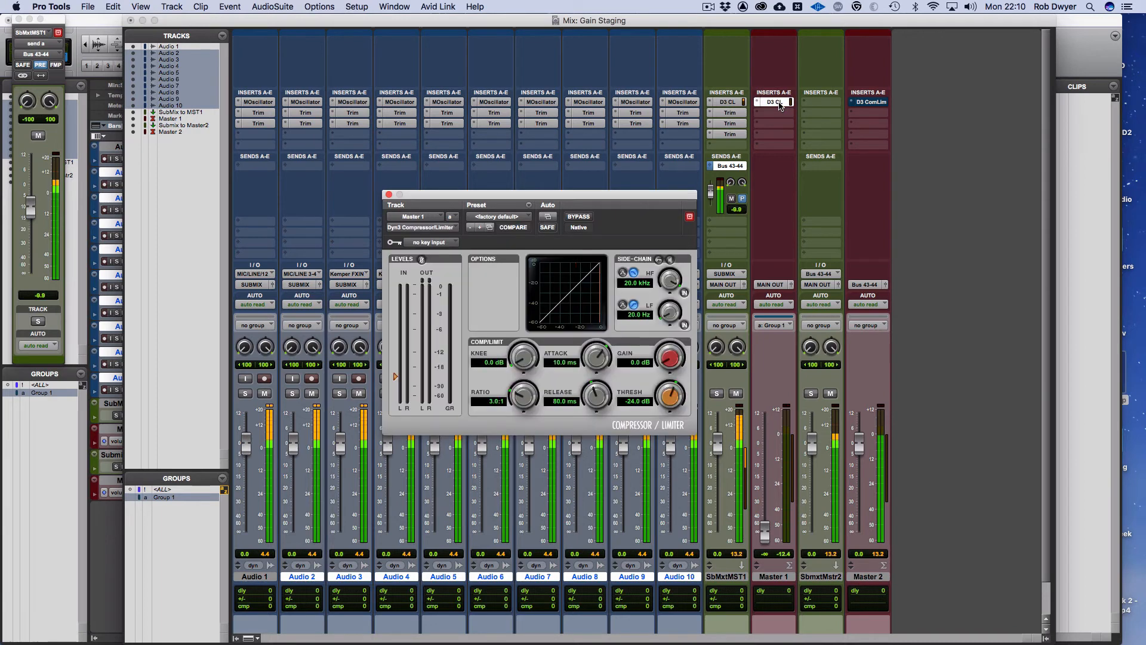
{"action": "right_click", "coordinate": [868, 106]}
{"action": "left_click", "coordinate": [870, 108]}
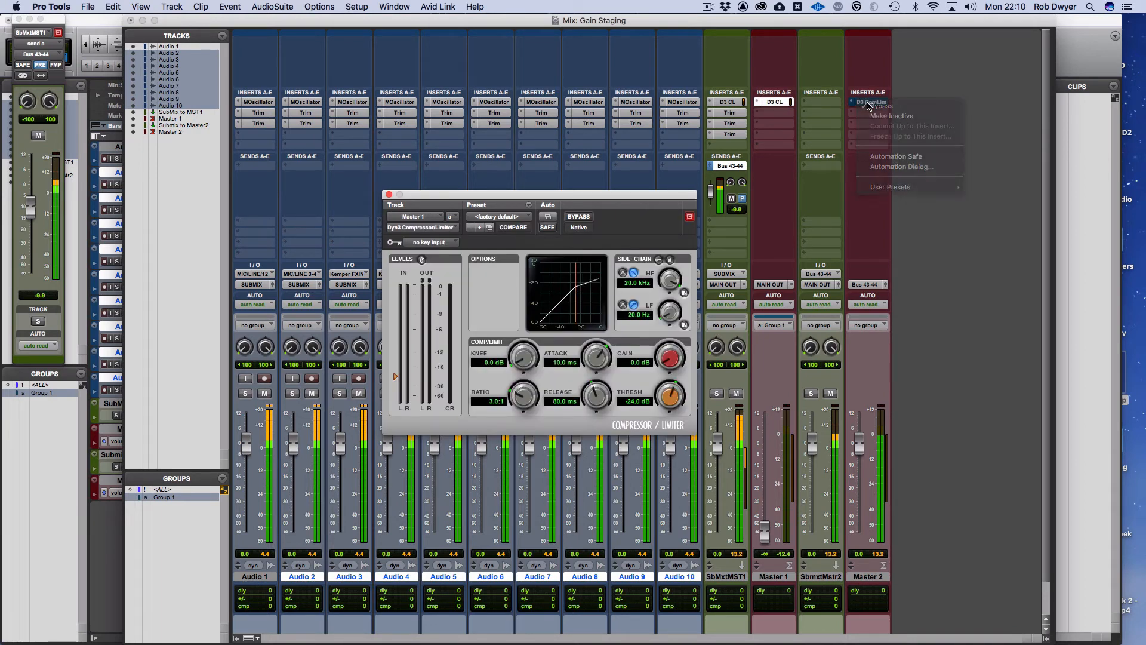
{"action": "left_click", "coordinate": [388, 195]}
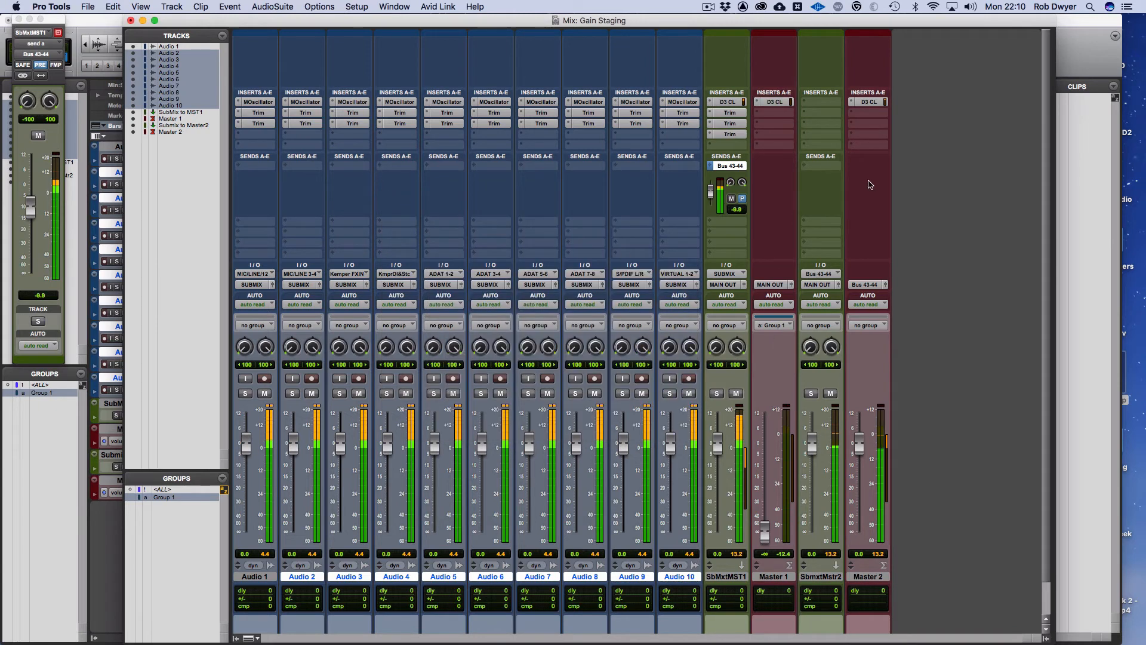
Open the compressors on Master 2 and SbMxtMST1 and place their windows side by side for comparison
{"action": "left_click", "coordinate": [879, 103]}
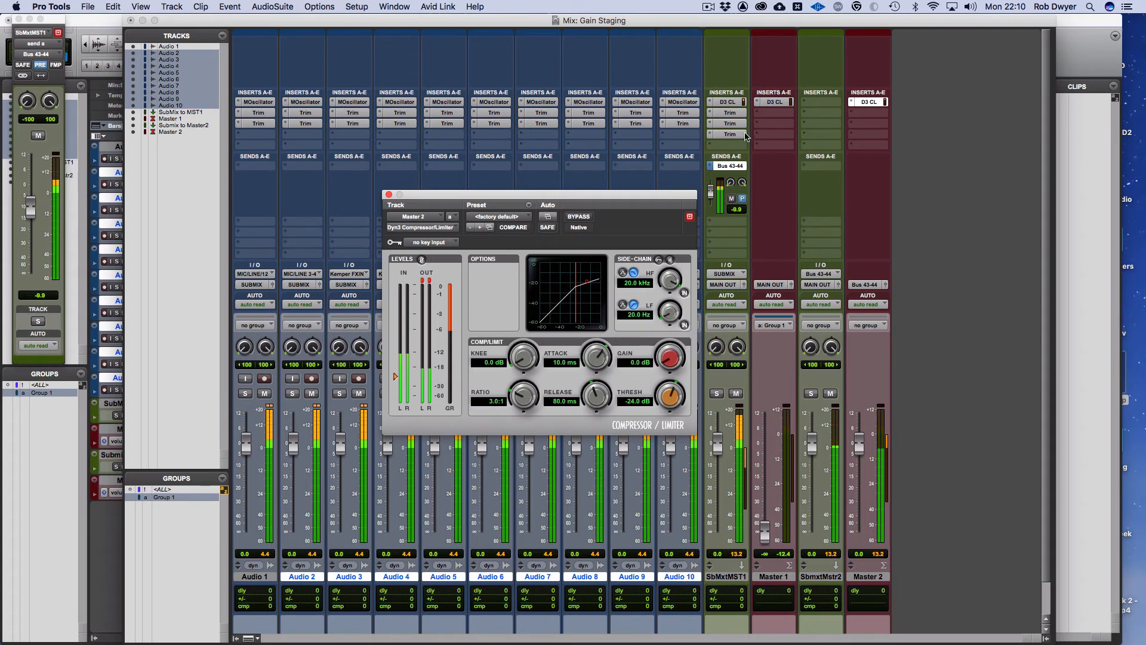
{"action": "left_click", "coordinate": [729, 103]}
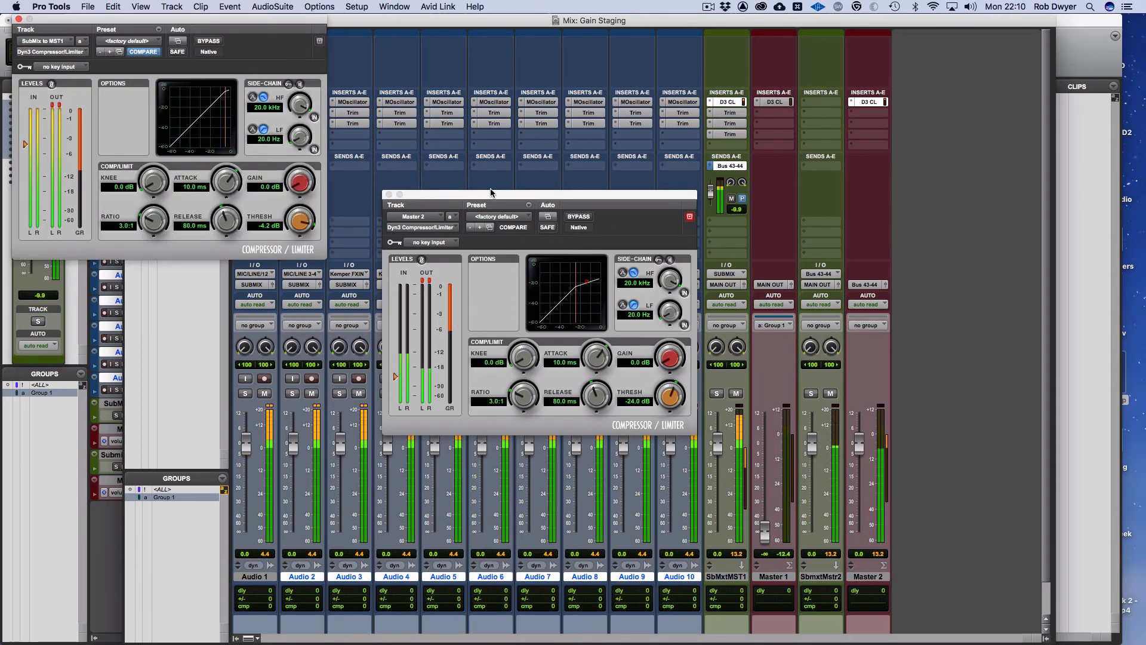
{"action": "left_click_drag", "start_coordinate": [490, 192], "coordinate": [571, 28]}
{"action": "left_click_drag", "start_coordinate": [320, 19], "coordinate": [455, 22]}
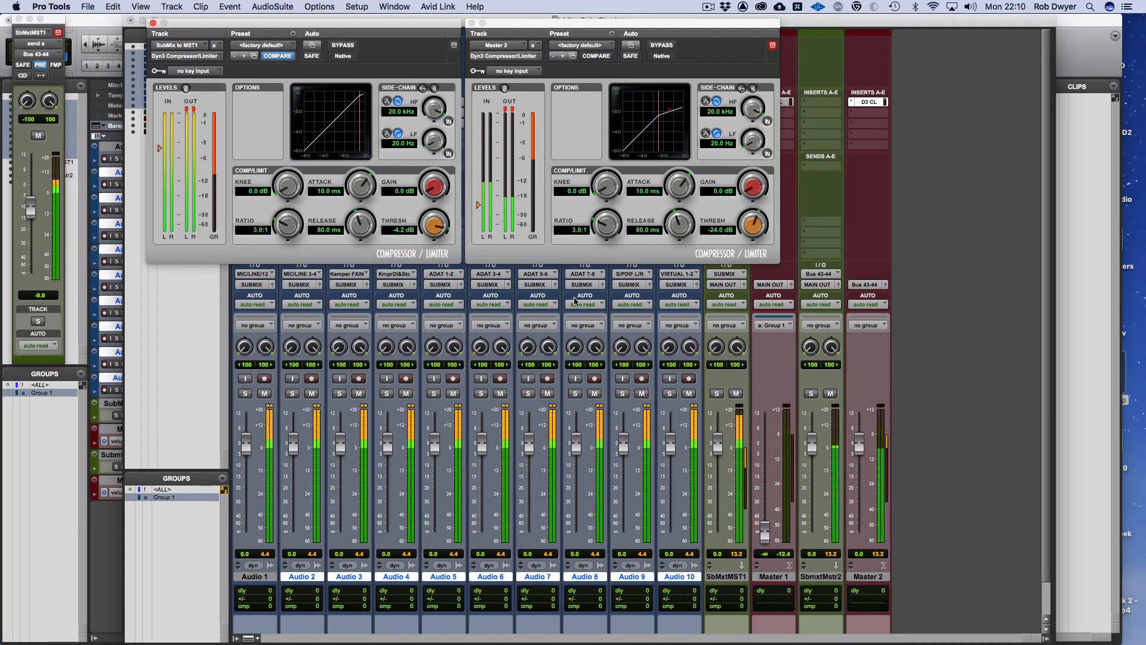
Test lowering the SbMxtMST1 and Master 2 faders against the compressor meters, reset both faders to 0.0 dB, and close both compressor windows
{"action": "left_click_drag", "start_coordinate": [717, 444], "coordinate": [714, 539]}
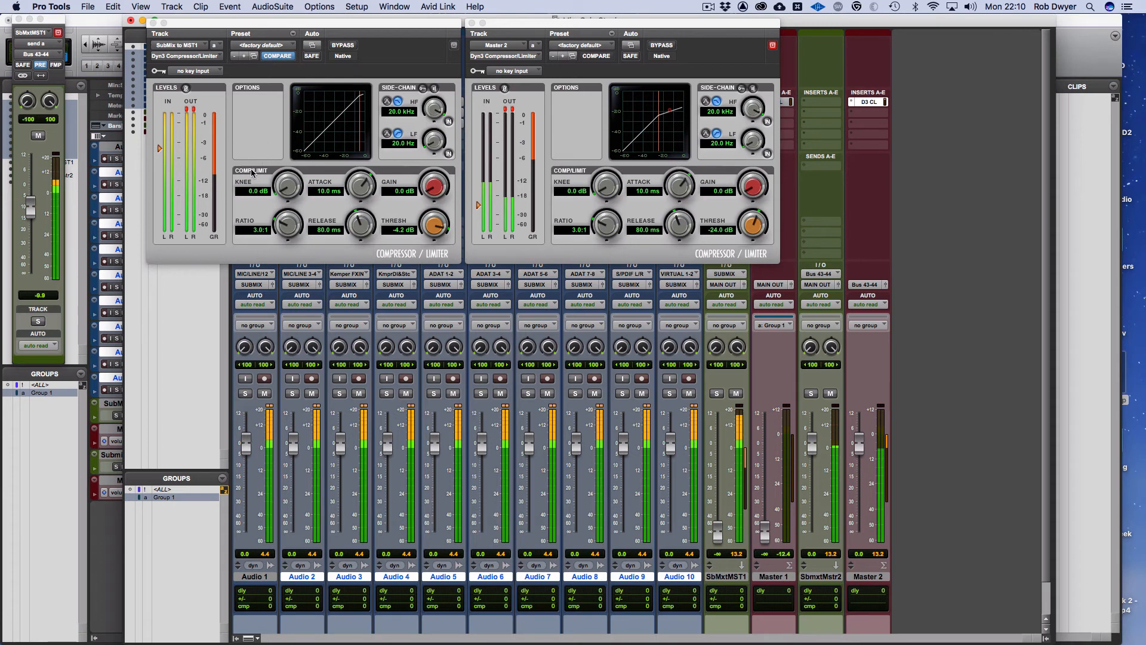
{"action": "left_click", "coordinate": [716, 533], "text": "alt"}
{"action": "mouse_move", "coordinate": [859, 443]}
{"action": "left_mouse_down"}
{"action": "mouse_move", "coordinate": [859, 485]}
{"action": "mouse_move", "coordinate": [863, 443]}
{"action": "mouse_move", "coordinate": [864, 479]}
{"action": "mouse_move", "coordinate": [866, 457]}
{"action": "left_mouse_up"}
{"action": "left_click", "coordinate": [860, 459], "text": "alt"}
{"action": "left_click", "coordinate": [472, 22]}
{"action": "left_click", "coordinate": [154, 23]}
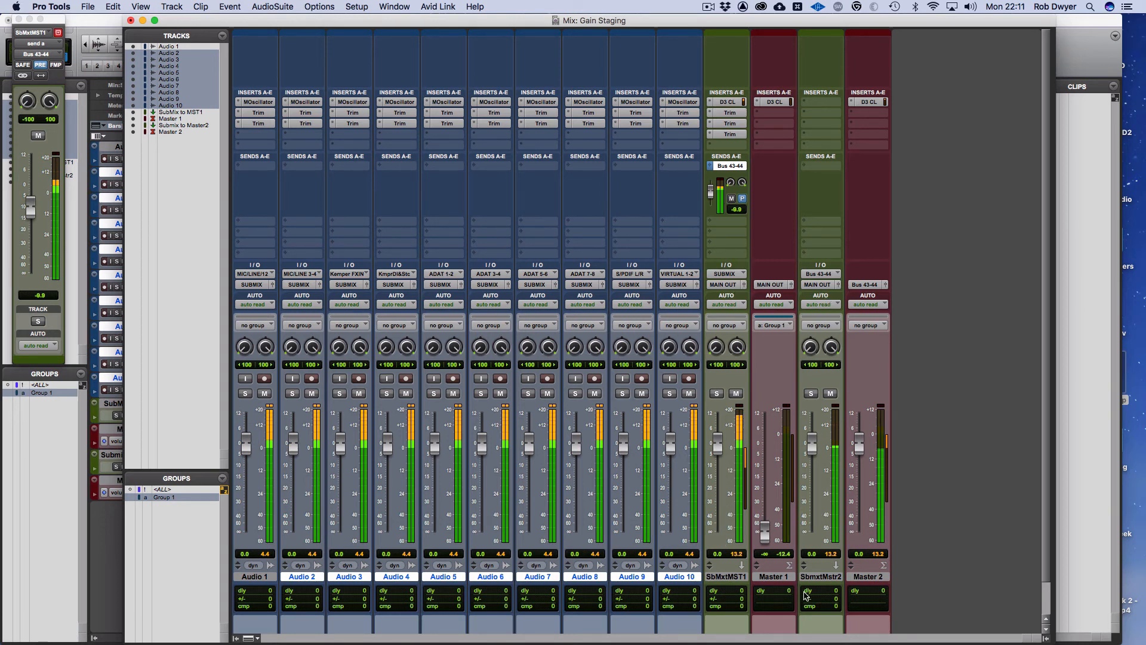
Lower the Master 2 and SbmxtMstr2 faders to -∞ and hide both tracks from the mix
{"action": "left_click_drag", "start_coordinate": [860, 449], "coordinate": [853, 610]}
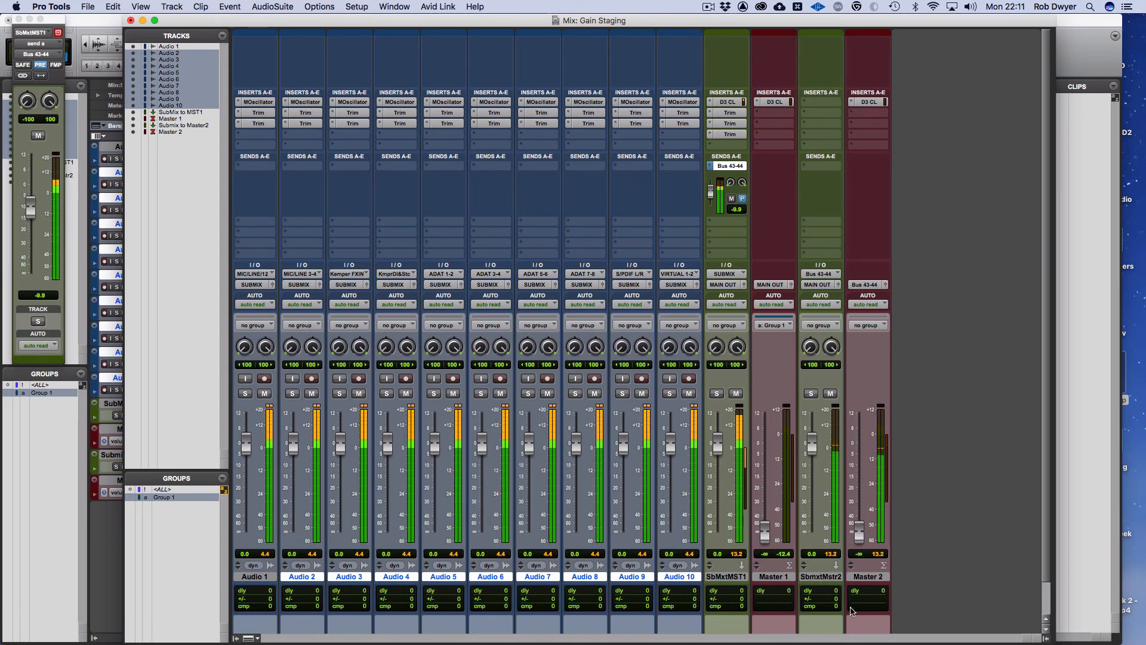
{"action": "left_click_drag", "start_coordinate": [812, 445], "coordinate": [813, 537]}
{"action": "left_click", "coordinate": [834, 578]}
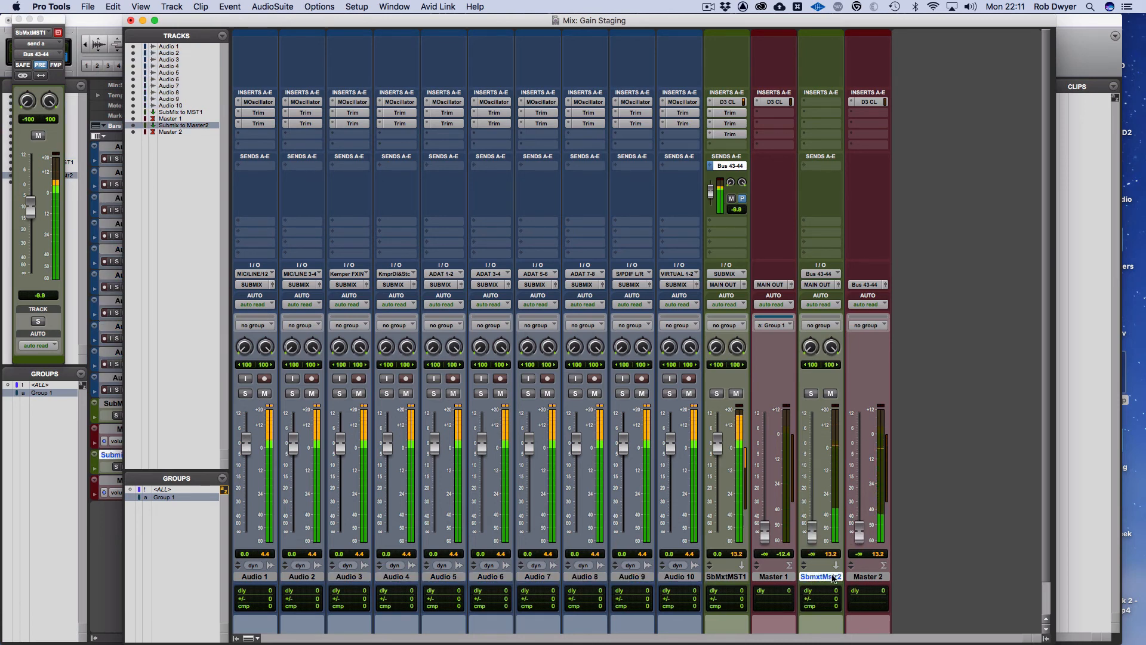
{"action": "left_click", "coordinate": [867, 577], "text": "shift"}
{"action": "right_click", "coordinate": [856, 577]}
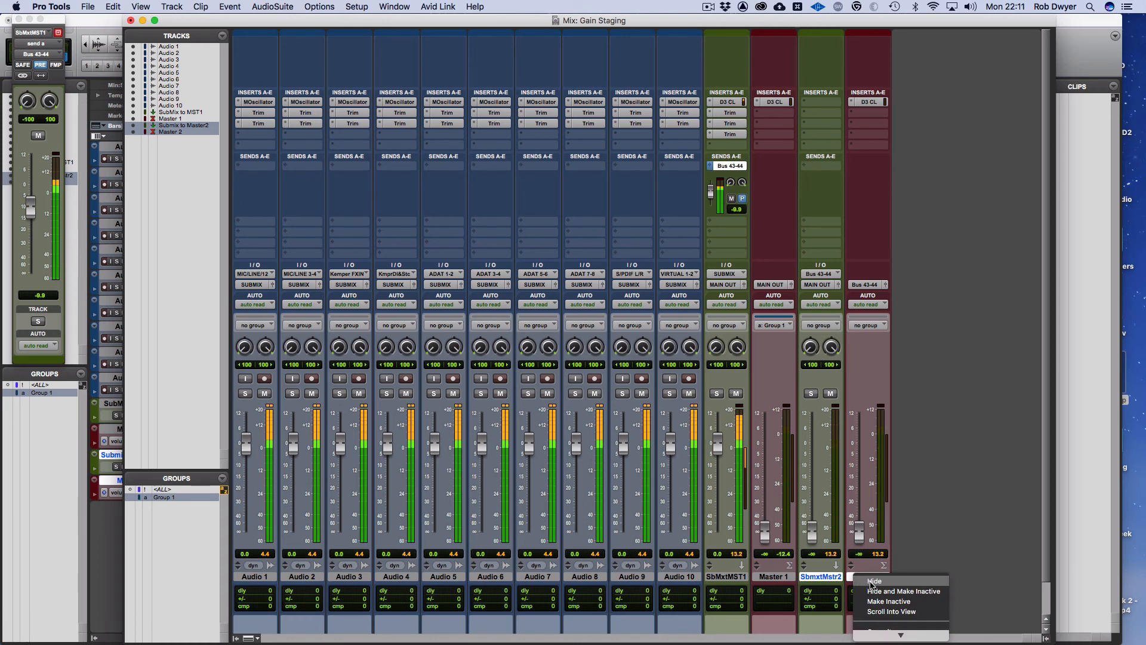
{"action": "left_click", "coordinate": [874, 581]}
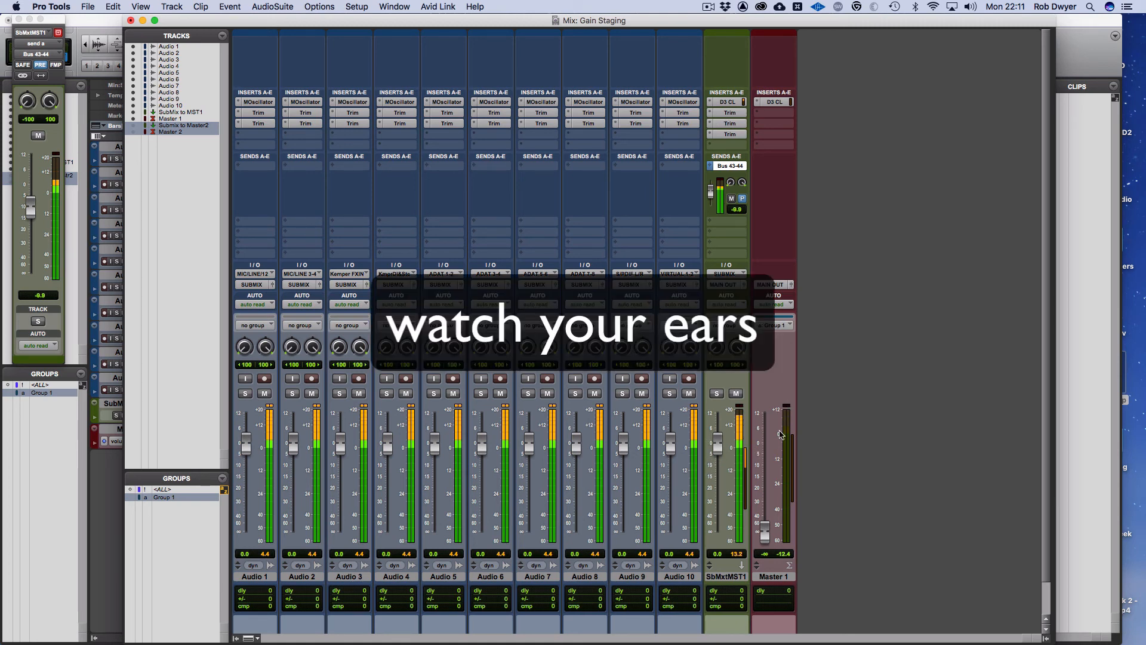
Audition lowered SbMxtMST1 fader levels with the Master 1 fader raised, leaving SbMxtMST1 at about -11.8 dB and Master 1 at -∞
{"action": "left_click_drag", "start_coordinate": [720, 450], "coordinate": [721, 482]}
{"action": "left_click_drag", "start_coordinate": [768, 525], "coordinate": [769, 460]}
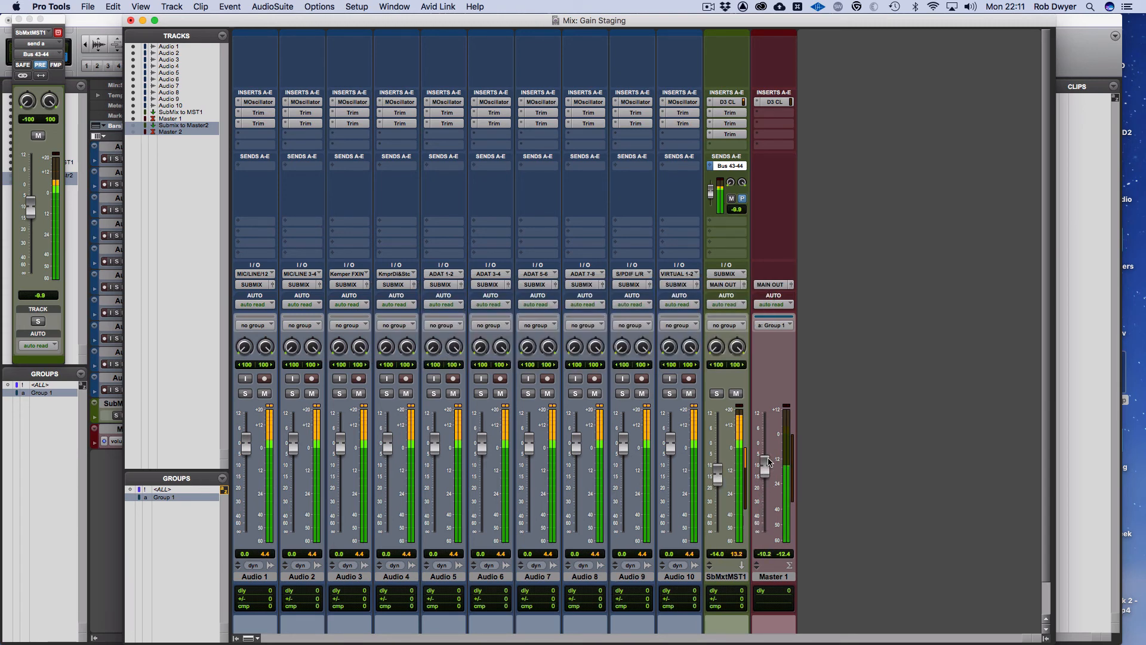
{"action": "left_click", "coordinate": [769, 460], "text": "alt"}
{"action": "left_click_drag", "start_coordinate": [717, 476], "coordinate": [765, 537]}
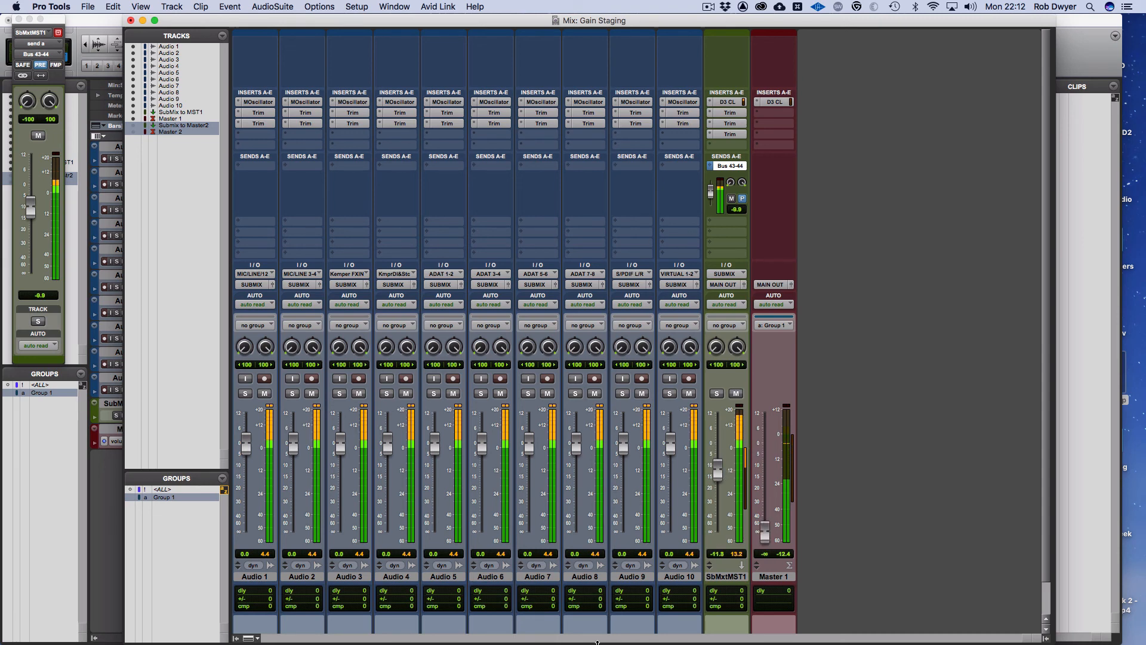